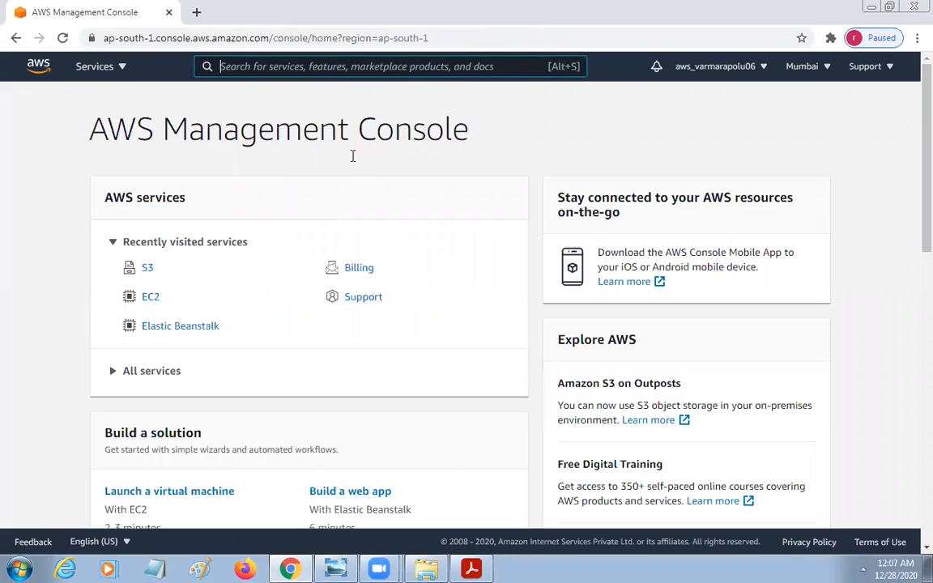
Search the AWS console for S3 and open the S3 service
left_click_drag(156, 267, 144, 264)
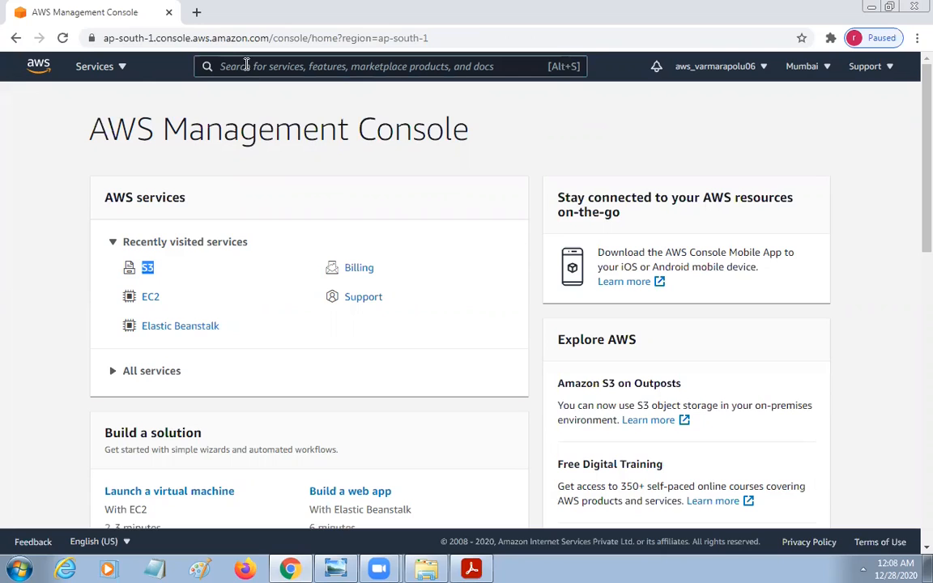
left_click(113, 69)
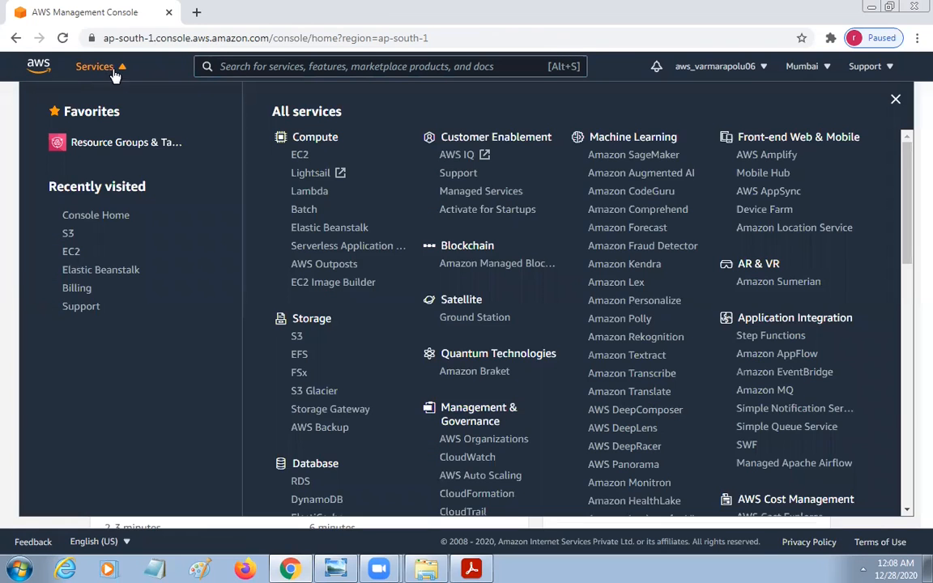
left_click(227, 67)
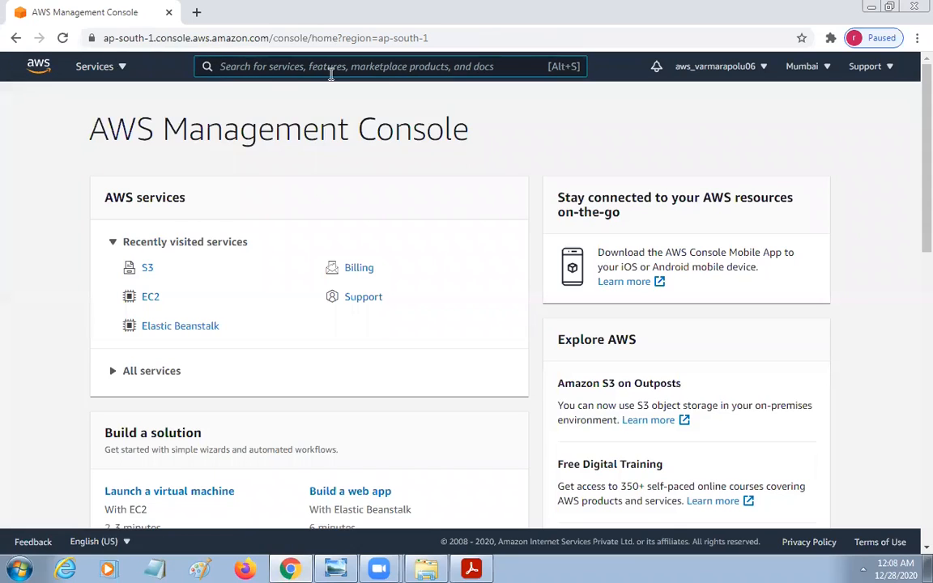
type("S3")
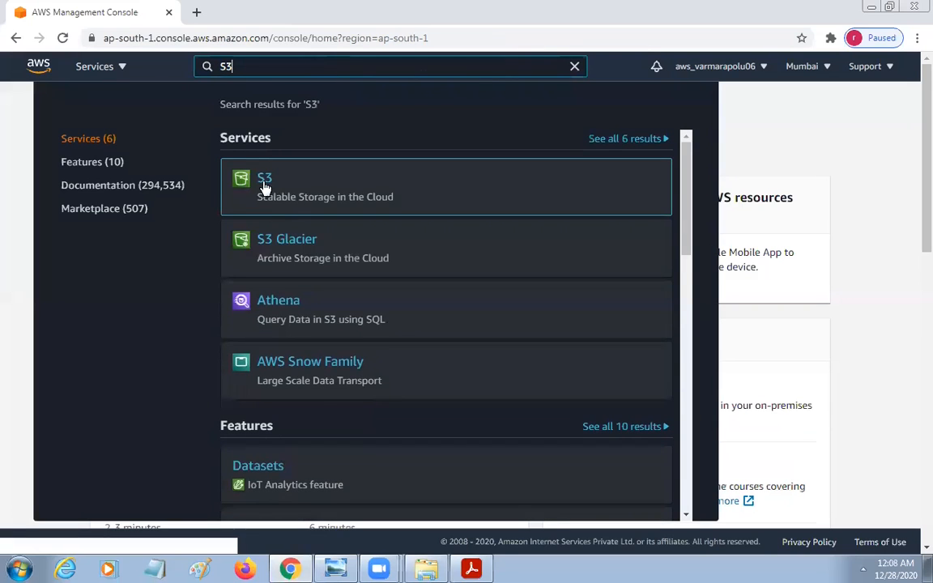
left_click(265, 180)
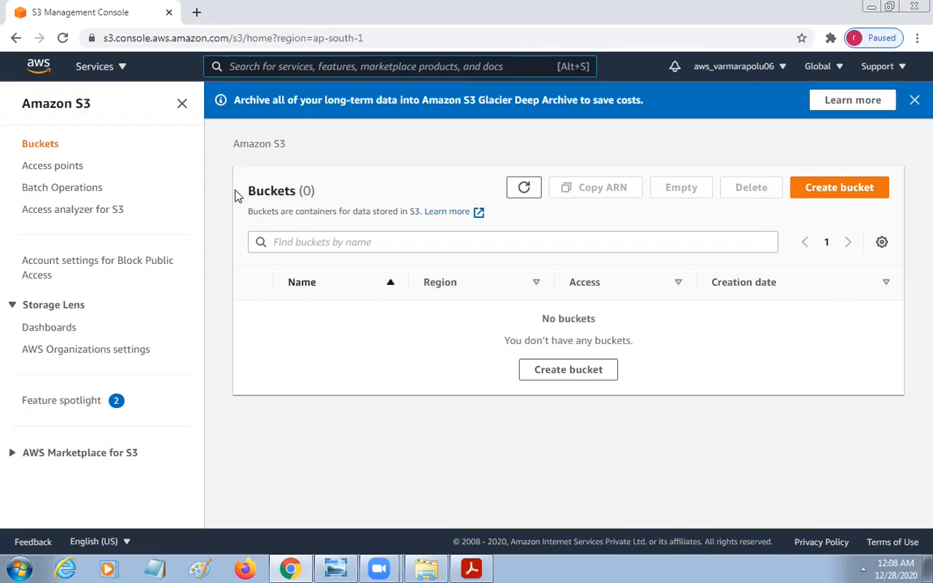
Open the bucket creation form from the empty bucket list and go back to the console home page
left_click_drag(489, 214, 310, 185)
left_click(365, 194)
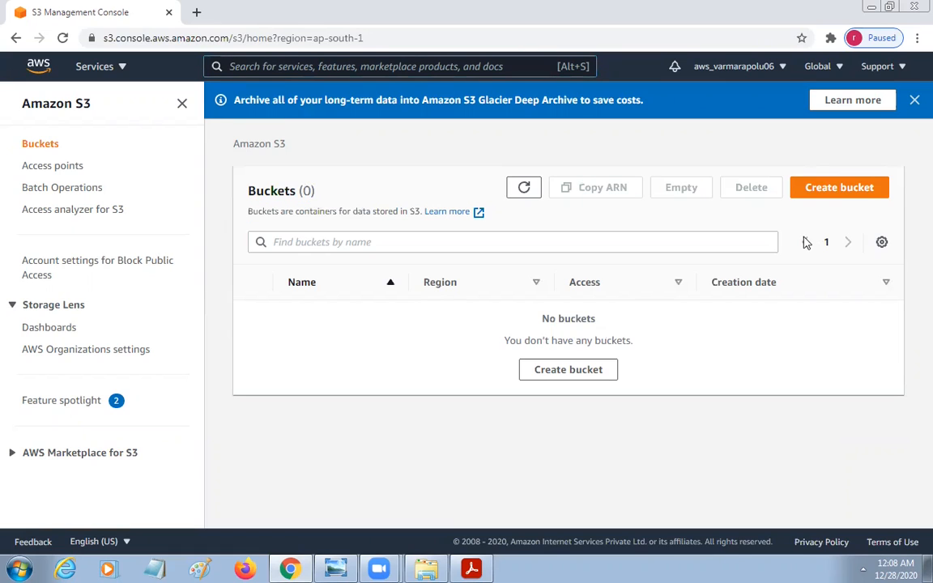
left_click(849, 192)
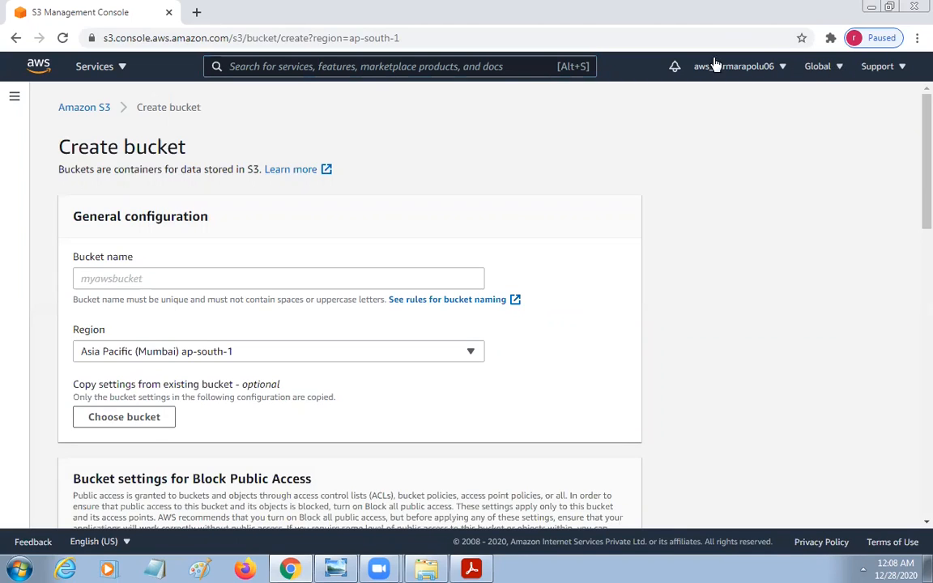
left_click(14, 39)
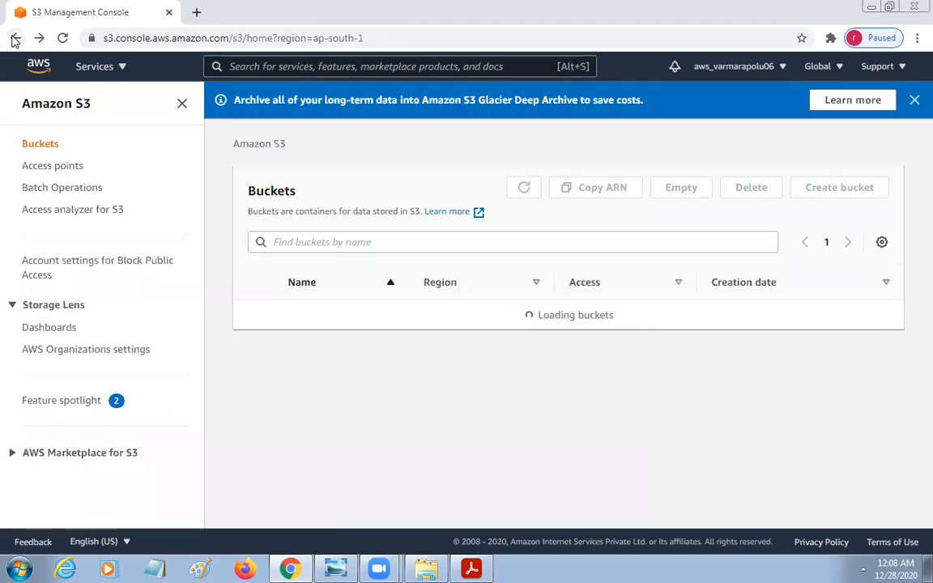
left_click(15, 38)
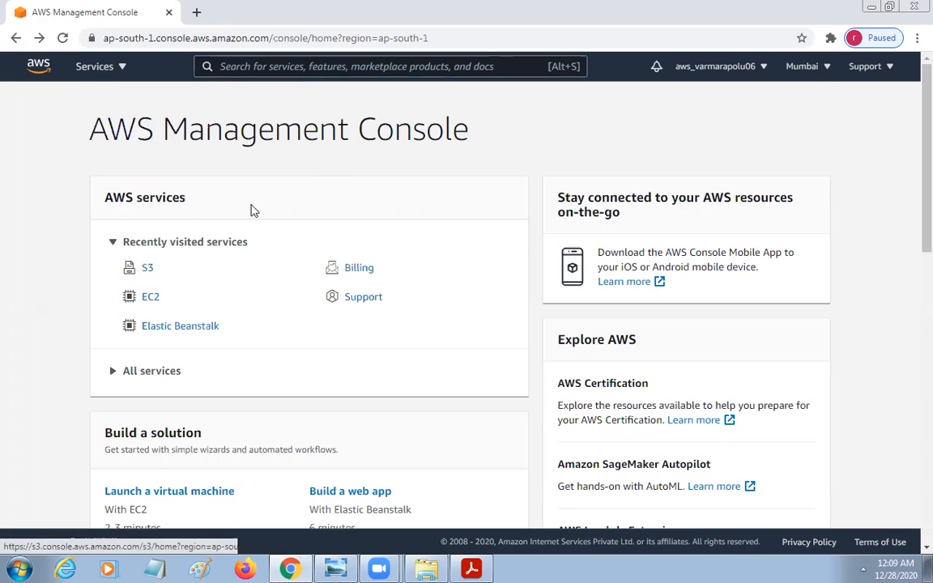
Find the S3 service by searching from the console home page, open it and dismiss its announcement banner
left_click(227, 65)
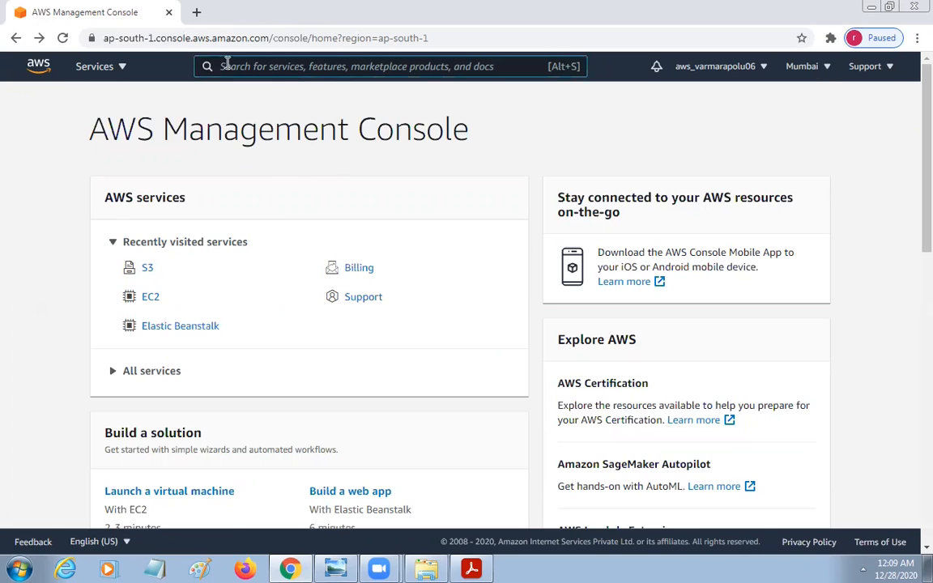
type("s3")
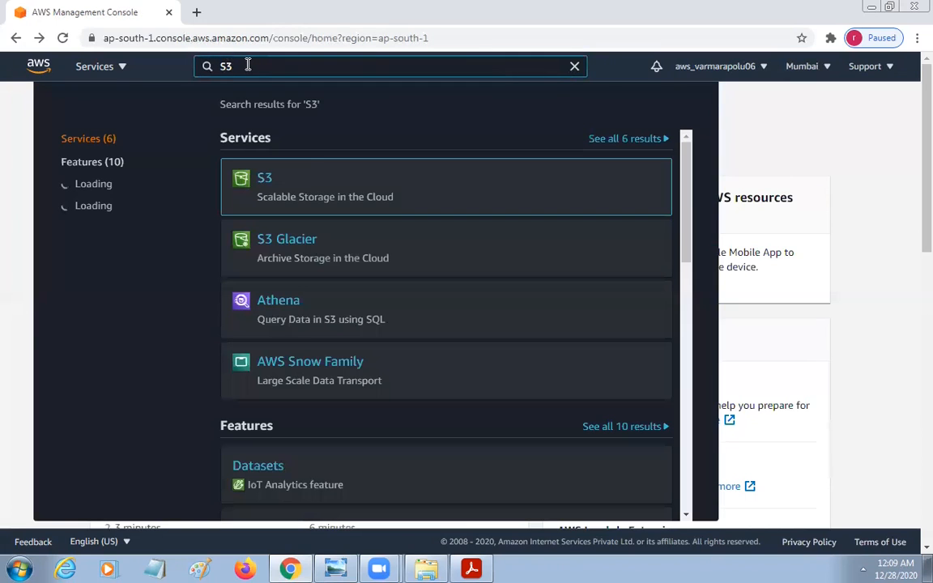
left_click(242, 181)
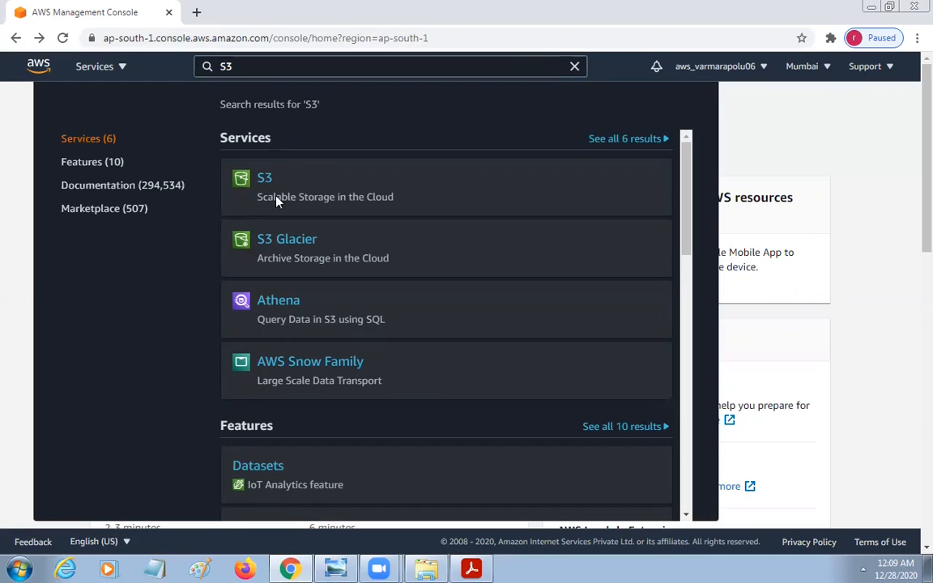
left_click(258, 184)
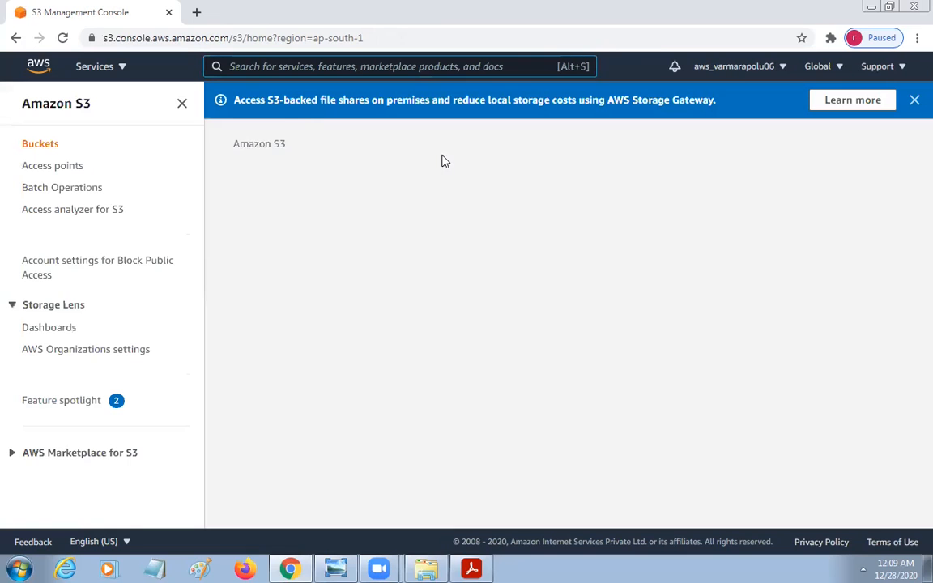
left_click(915, 101)
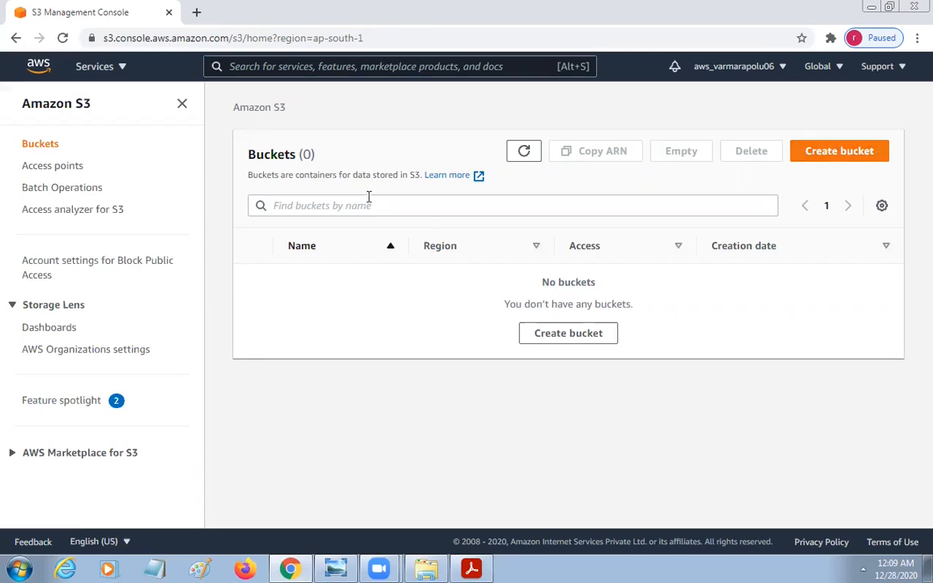
Start creating a new S3 bucket and look over the general configuration and public access settings
left_click_drag(320, 158, 252, 156)
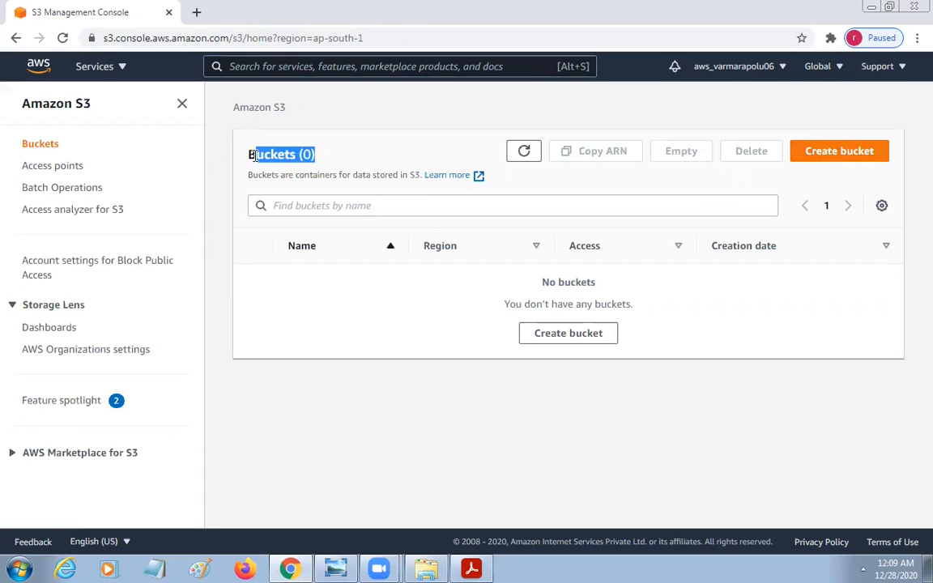
left_click(843, 151)
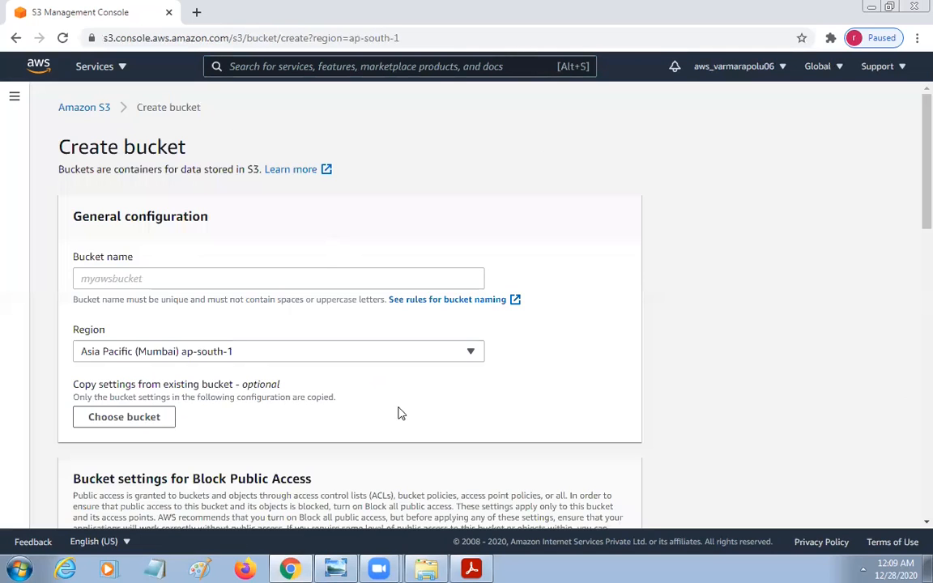
scroll(638, 350, "down", 5)
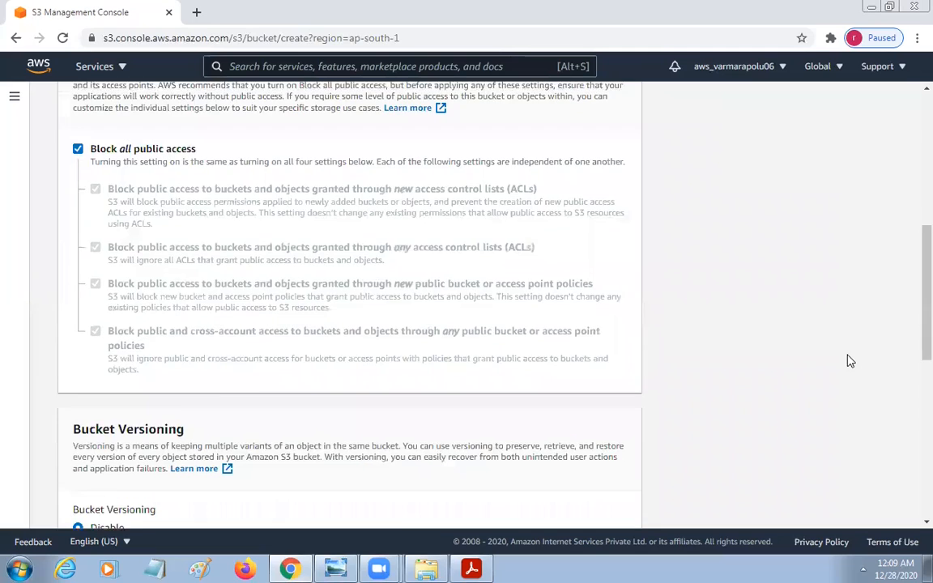
scroll(850, 361, "up", 5)
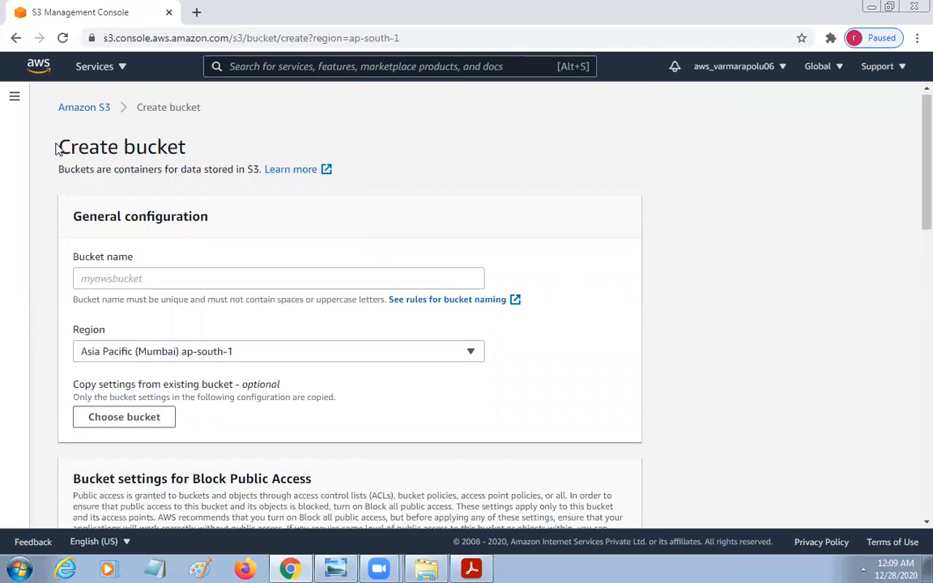
left_click_drag(57, 148, 198, 147)
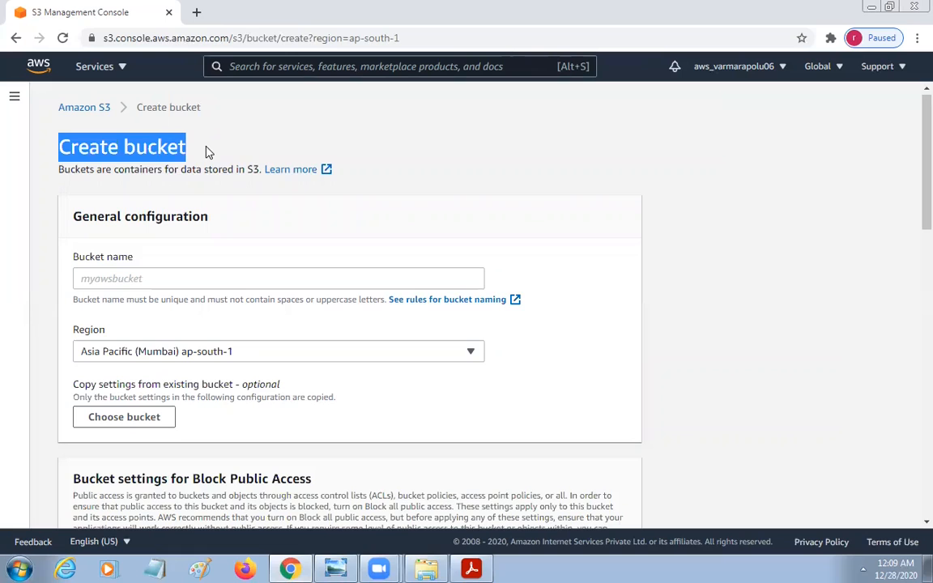
scroll(463, 349, "down", 3)
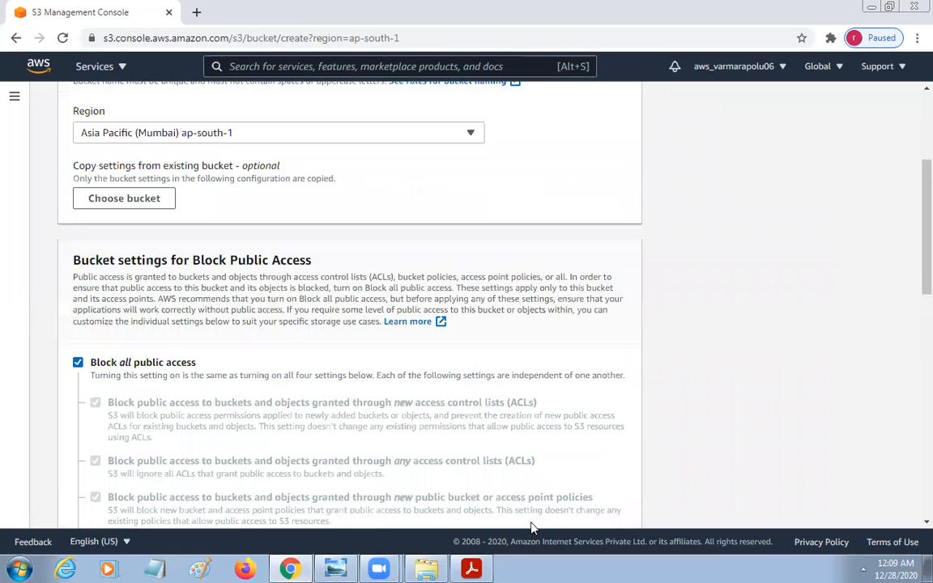
Switch to the Adobe Acrobat Reader presentation, review the S3 bucket naming rules, and return to the bucket form in Chrome
left_click(471, 568)
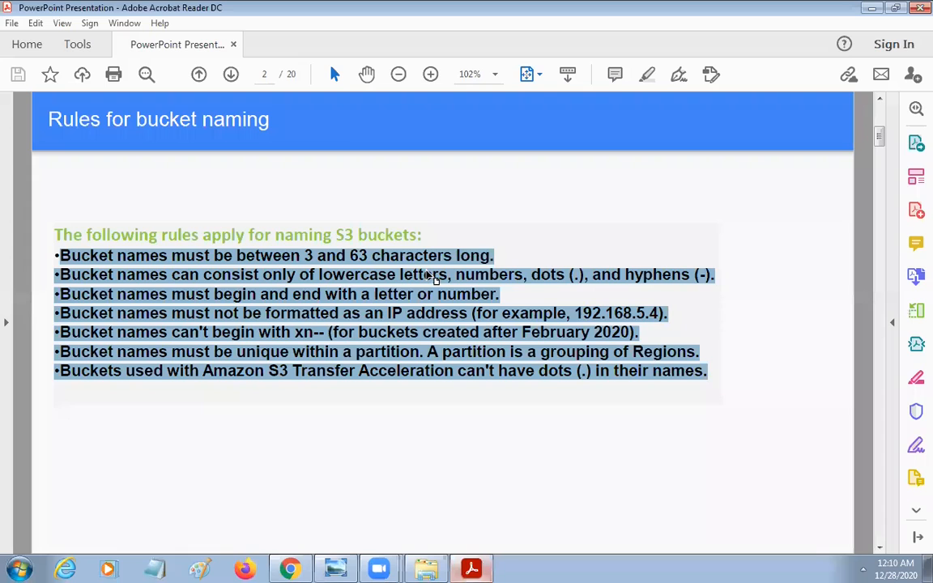
left_click(509, 216)
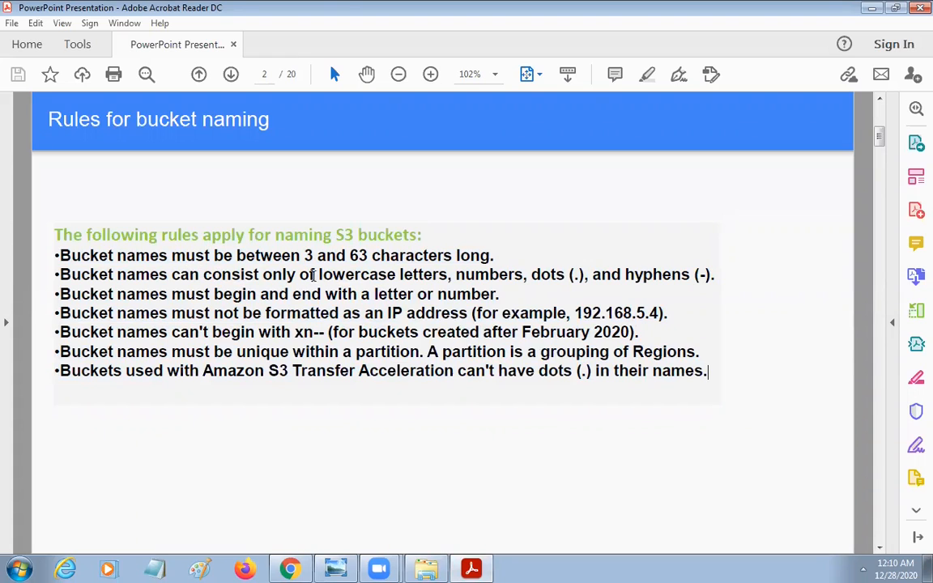
left_click_drag(318, 276, 412, 277)
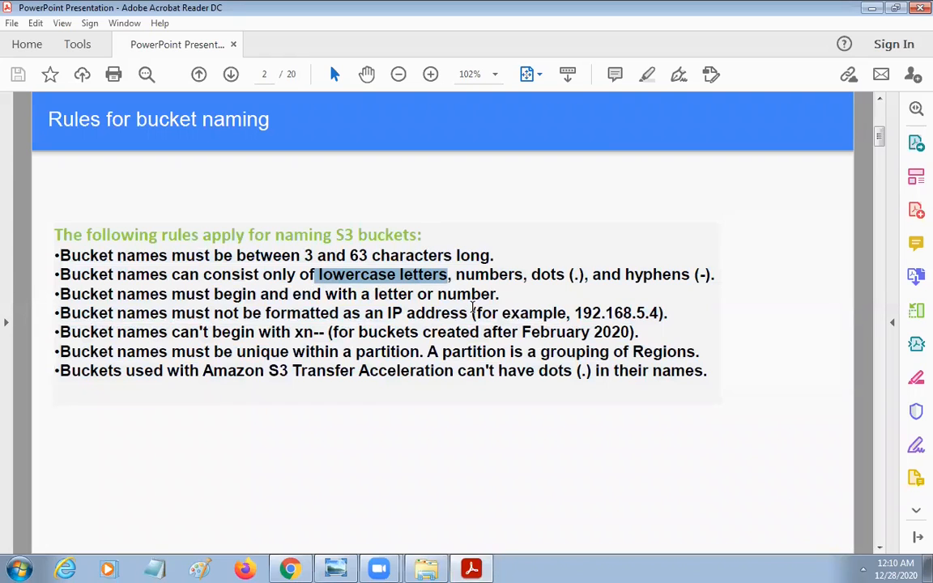
left_click_drag(502, 294, 58, 254)
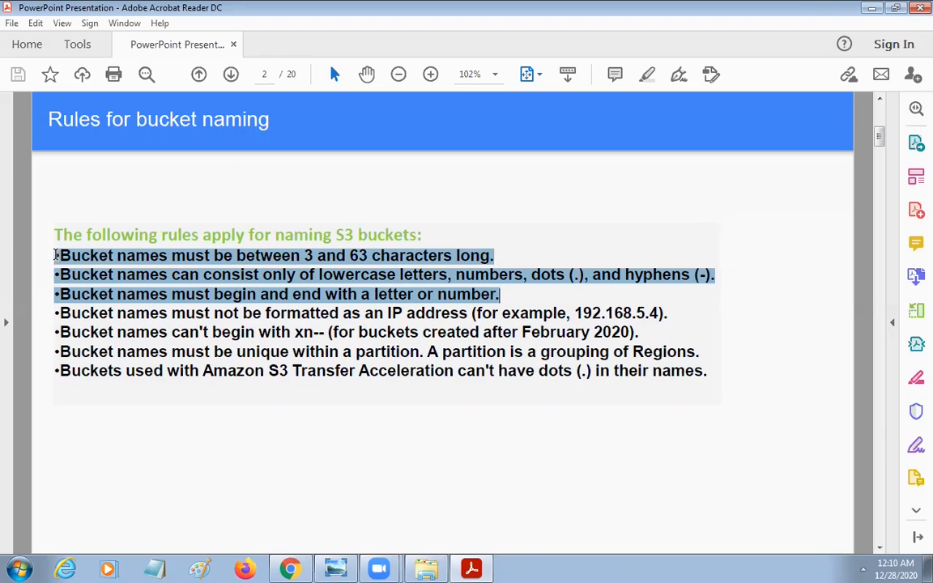
key("alt+Tab")
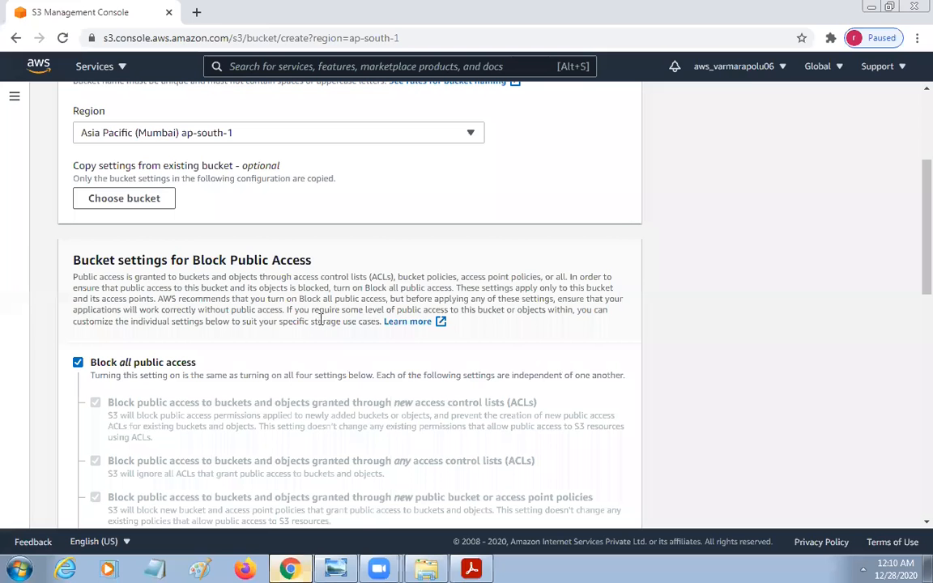
Name the new bucket employee-test, closing the antivirus notification that pops up
scroll(394, 252, "up", 3)
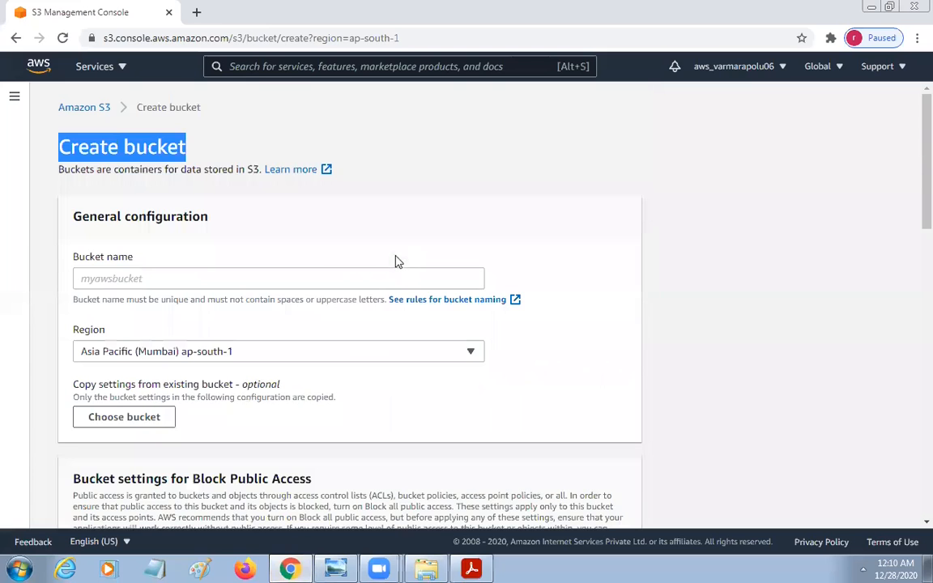
left_click(172, 276)
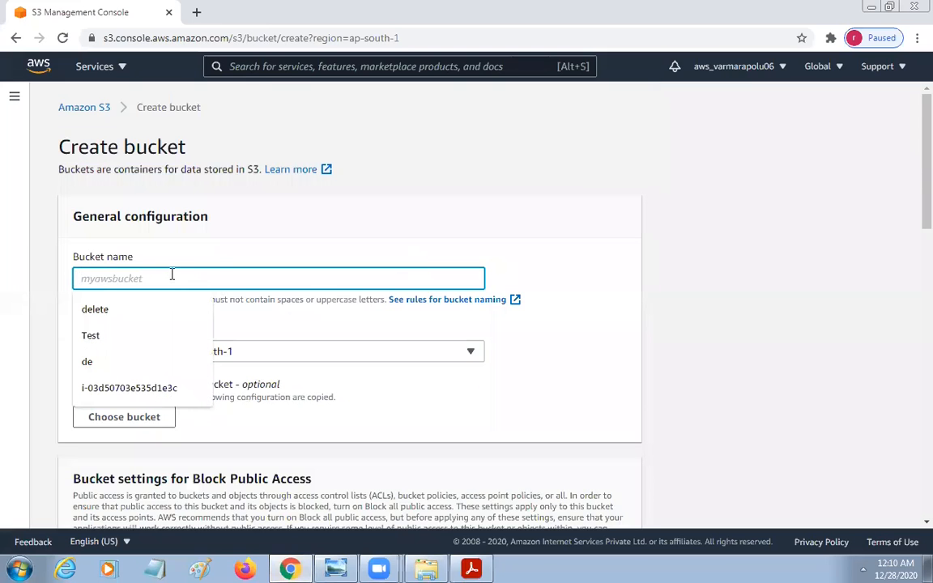
left_click(222, 249)
left_click(168, 277)
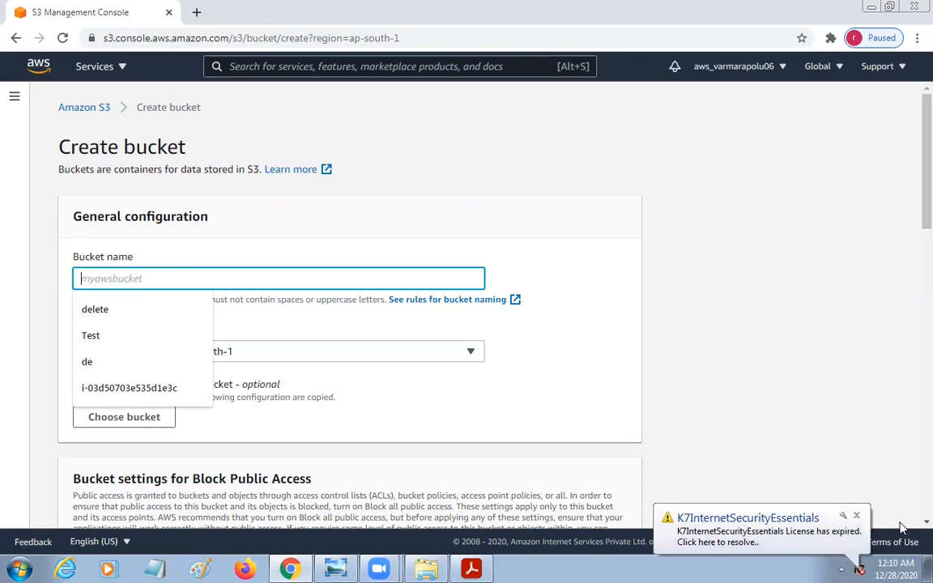
left_click(842, 517)
left_click(241, 280)
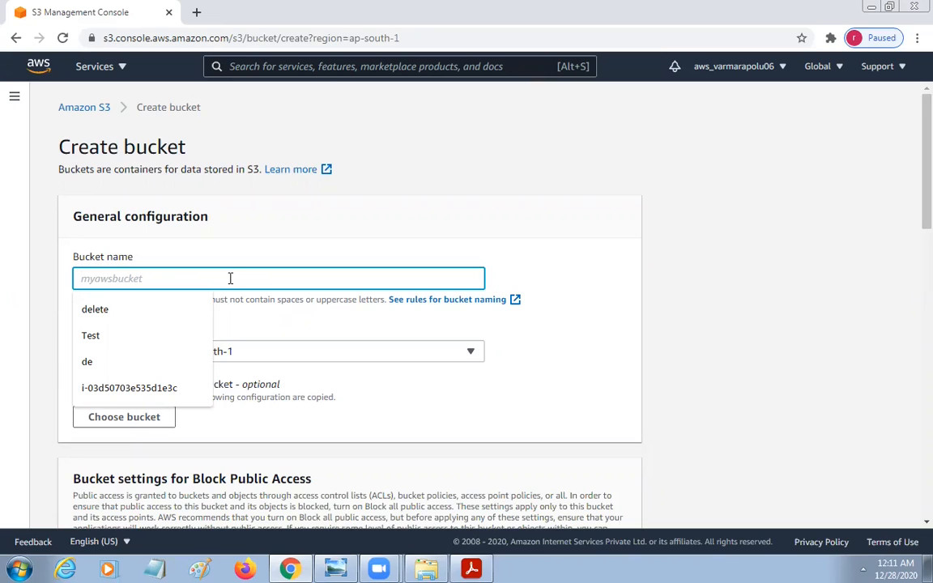
type("eMP")
key("BackSpace")
key("BackSpace")
key("BackSpace")
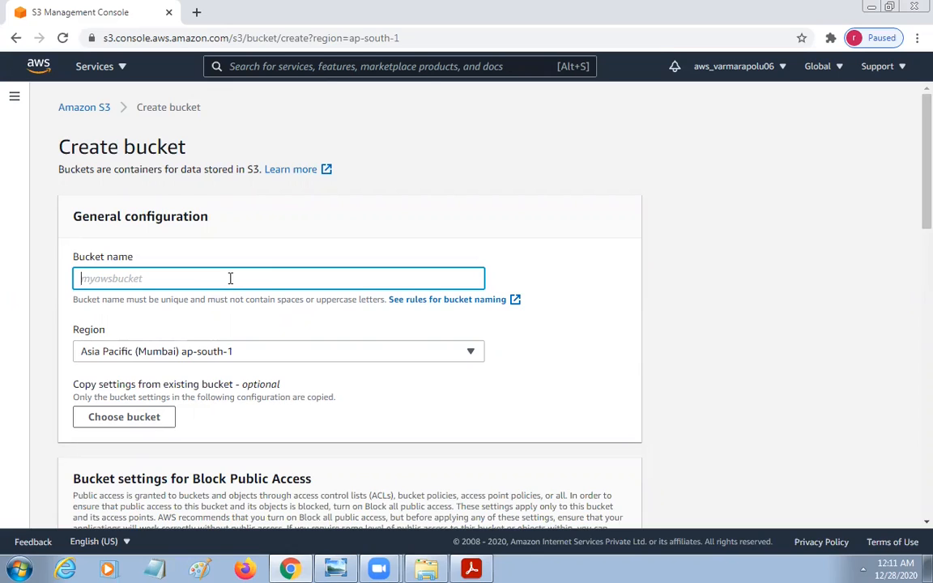
type("employee-test")
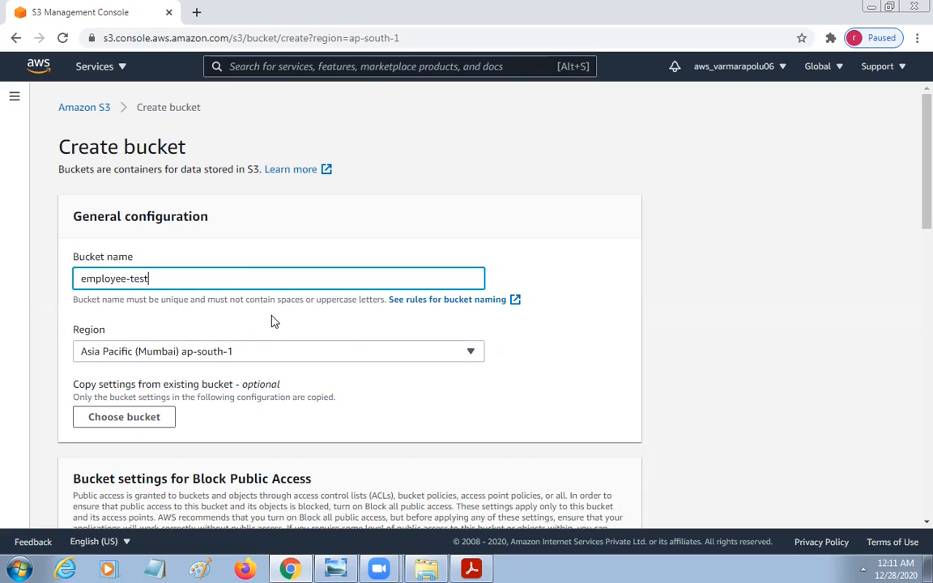
key("Tab")
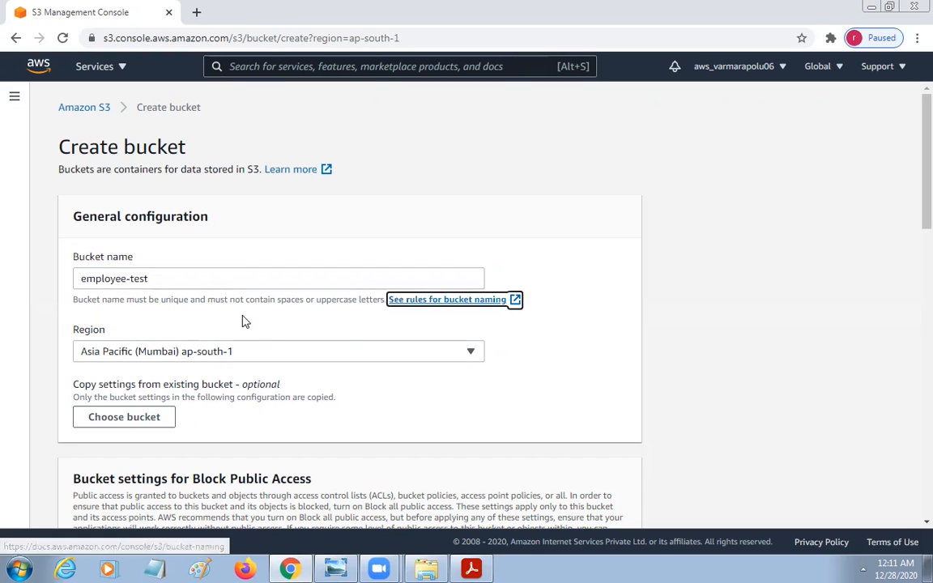
left_click(567, 281)
scroll(318, 339, "down", 2)
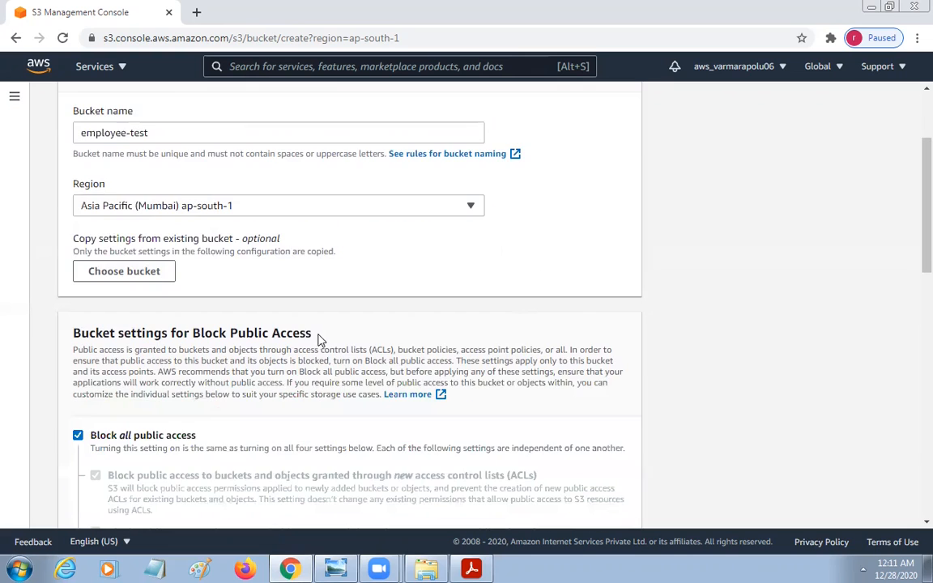
scroll(329, 384, "up", 2)
left_click_drag(154, 278, 84, 276)
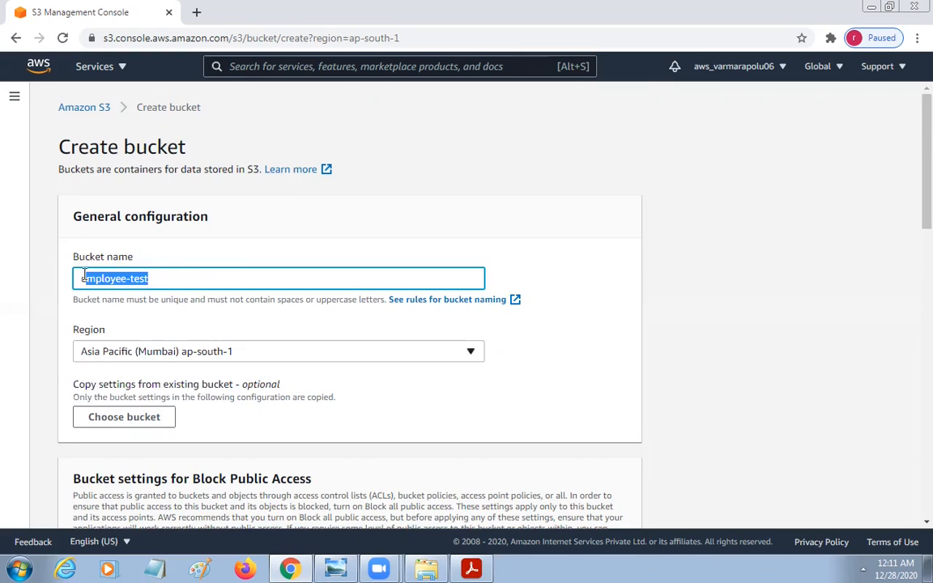
left_click(156, 277)
left_click_drag(157, 278, 82, 275)
left_click(173, 278)
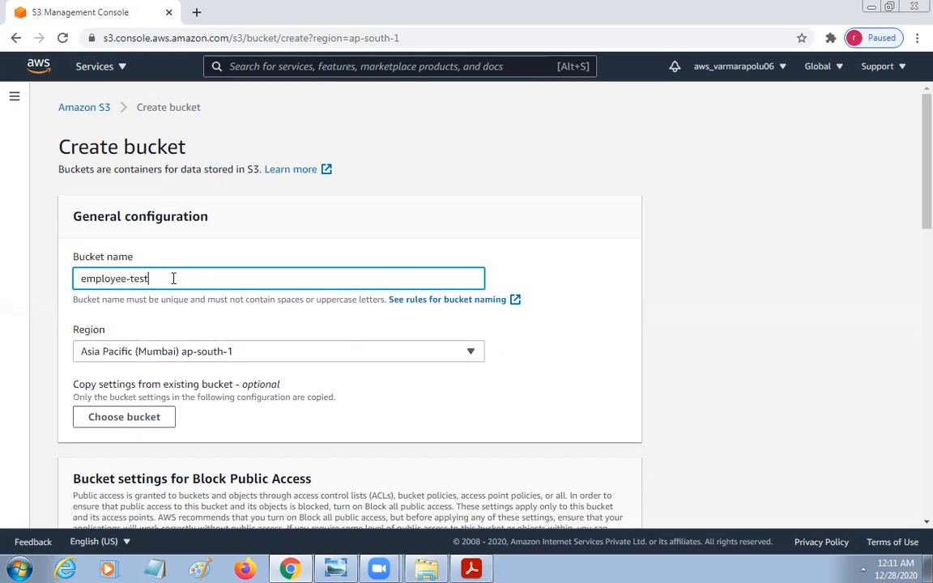
Change the bucket name to employee-test12
type("12")
key("Tab")
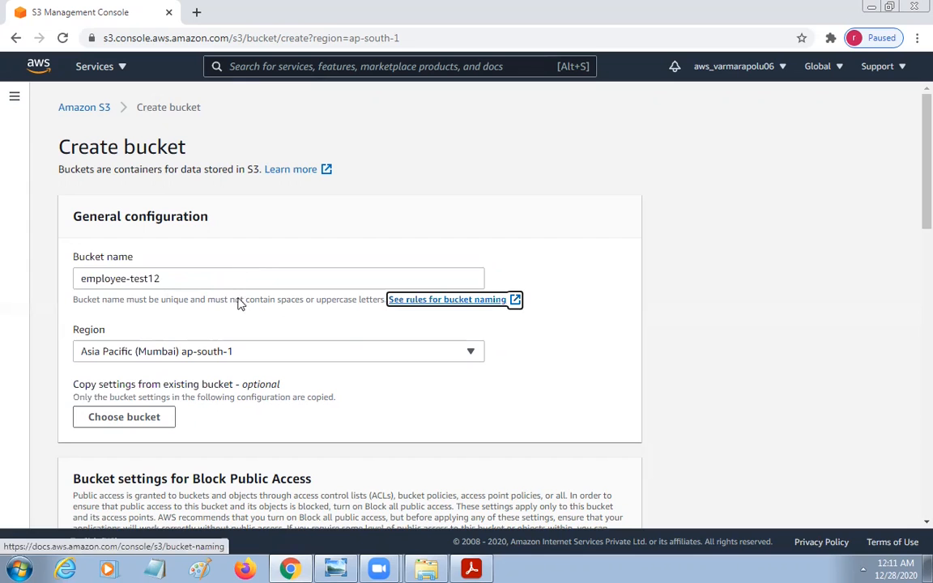
left_click(569, 350)
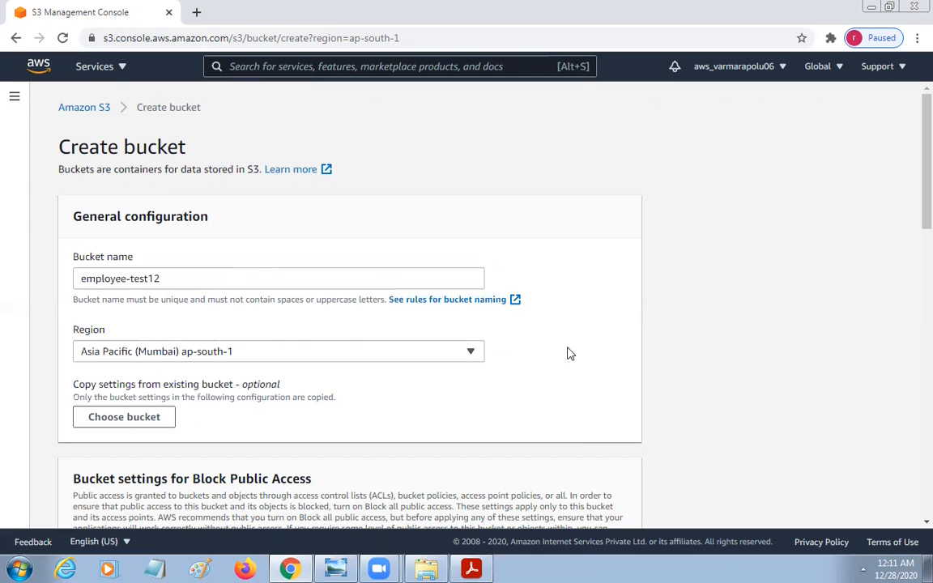
Review the bucket name, the region and the Block Public Access settings in the bucket form
scroll(566, 365, "down", 1)
scroll(566, 365, "down", 8)
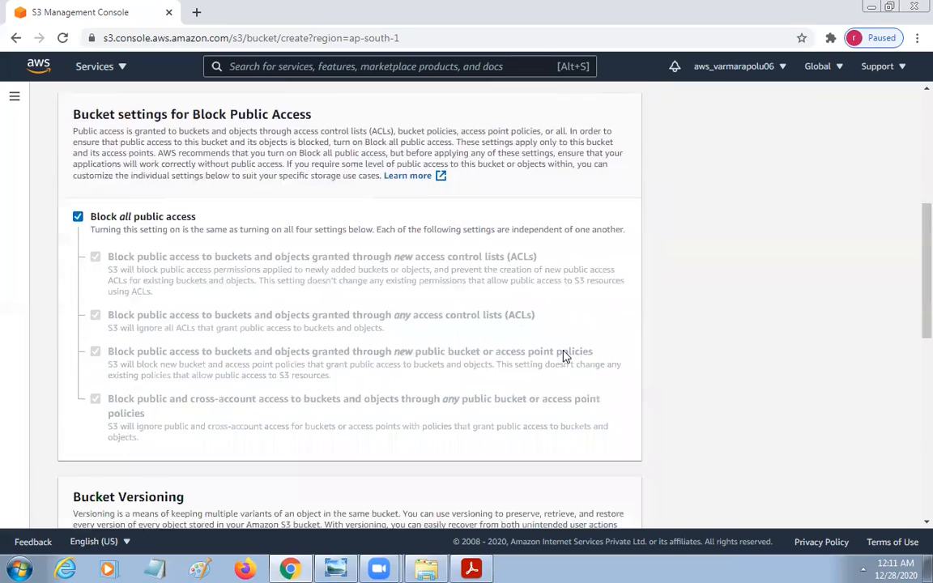
scroll(378, 341, "up", 8)
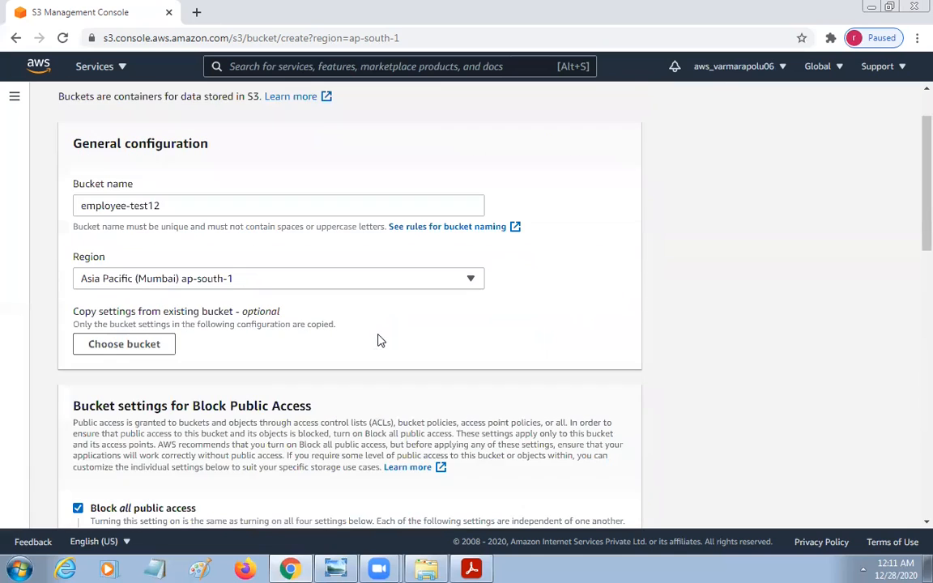
left_click_drag(174, 205, 78, 205)
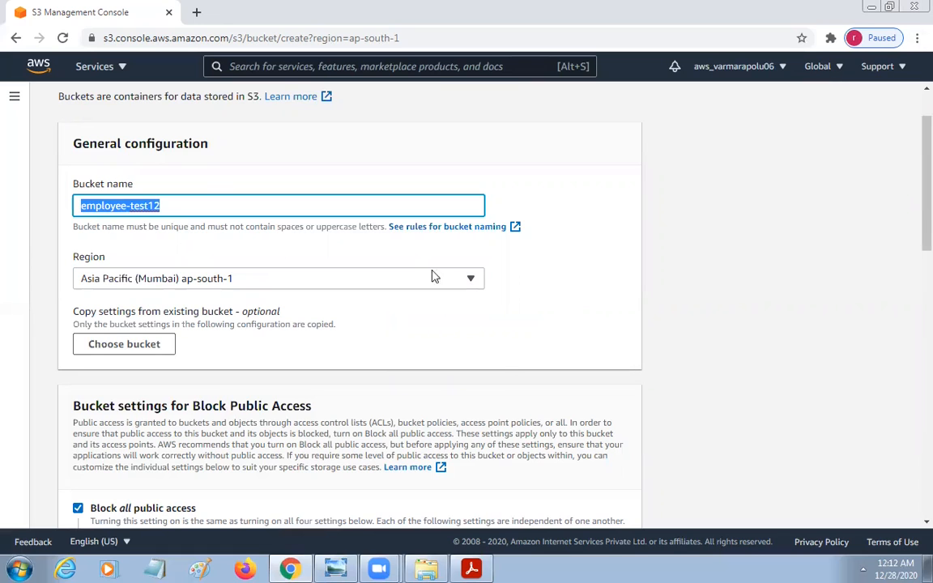
scroll(500, 357, "down", 2)
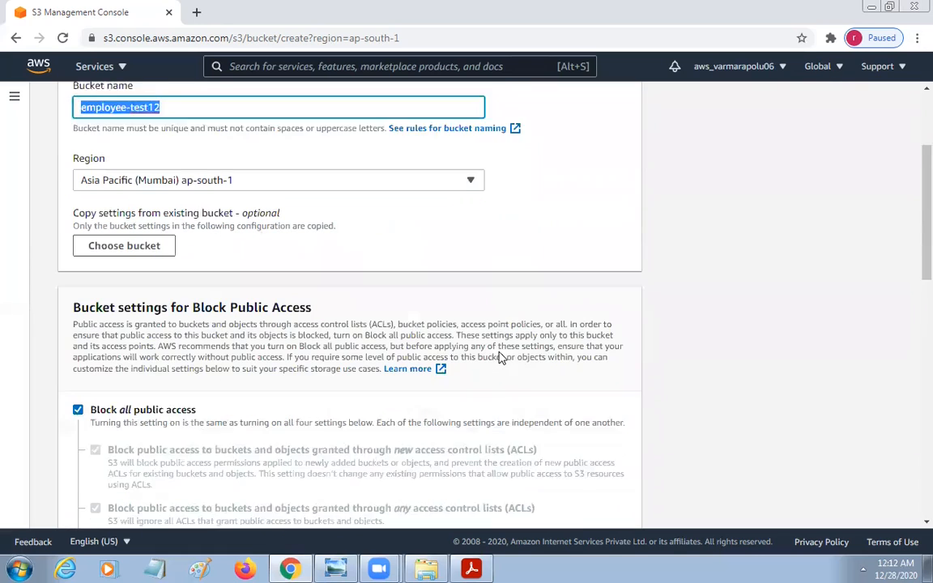
scroll(50, 220, "down", 2)
left_click_drag(80, 203, 202, 442)
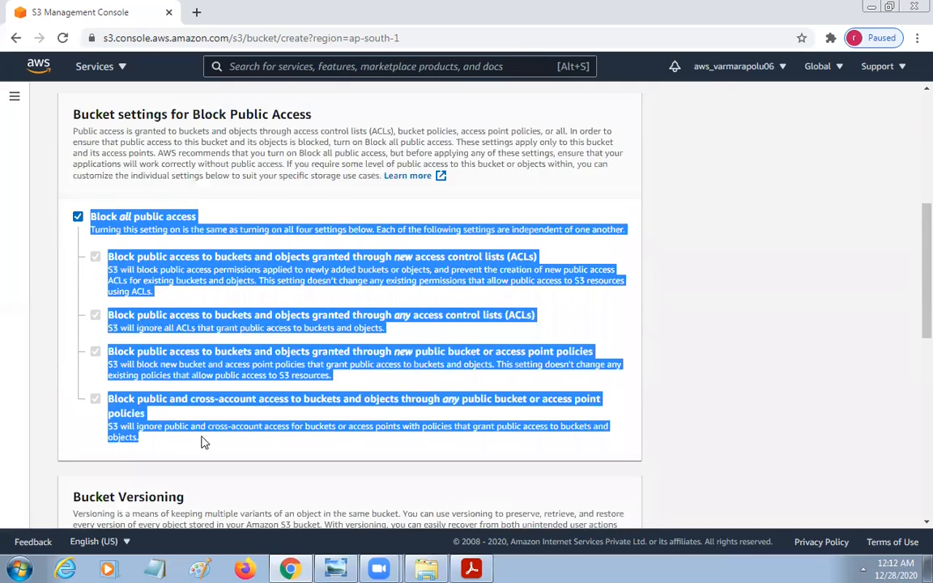
Review the versioning, tags and default encryption settings, and expand the advanced settings to read about Object Lock
scroll(498, 344, "down", 3)
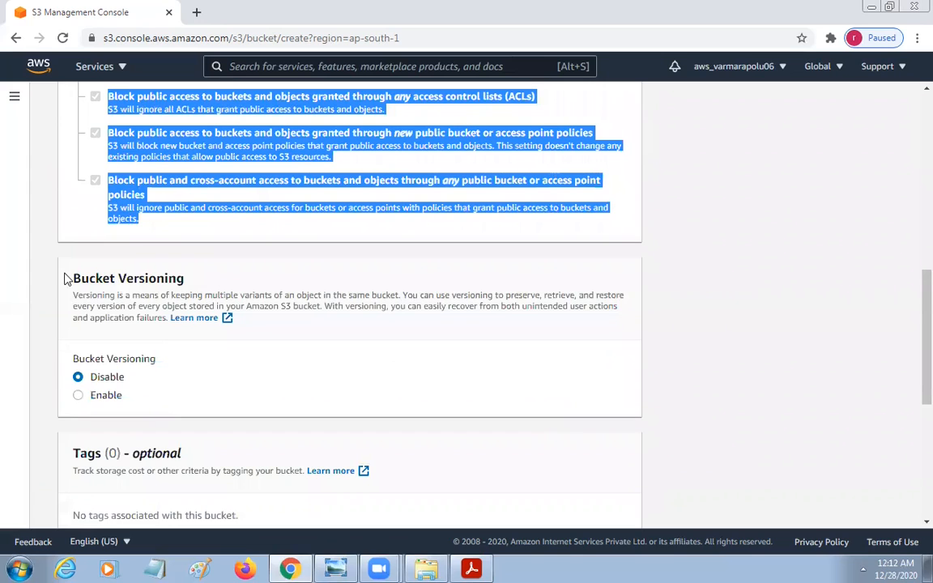
left_click(181, 280)
left_click_drag(181, 280, 70, 278)
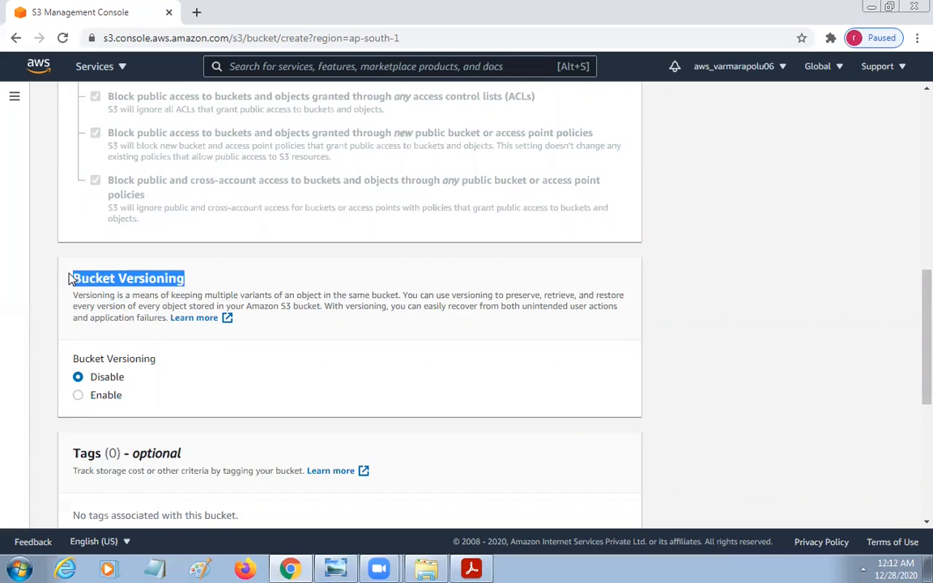
scroll(454, 333, "down", 3)
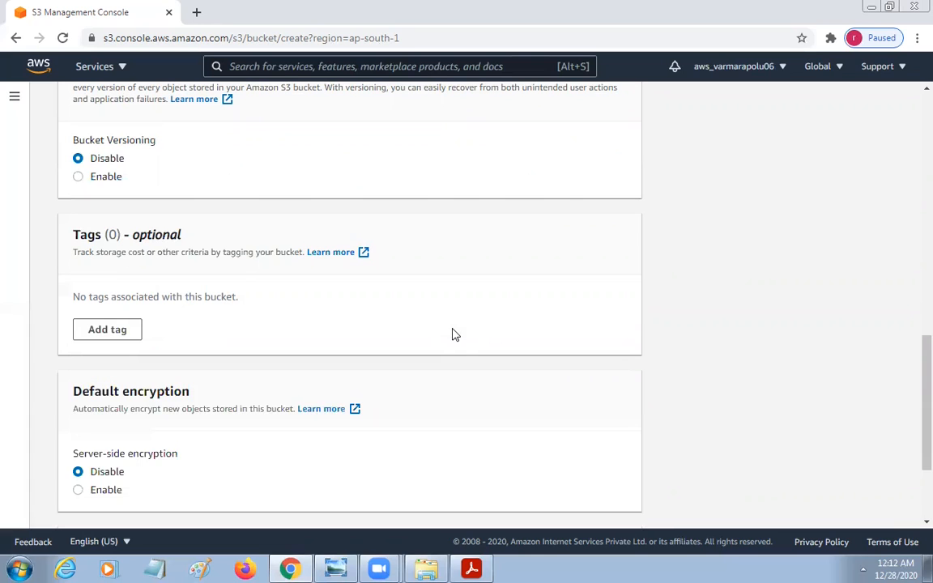
scroll(272, 380, "down", 1)
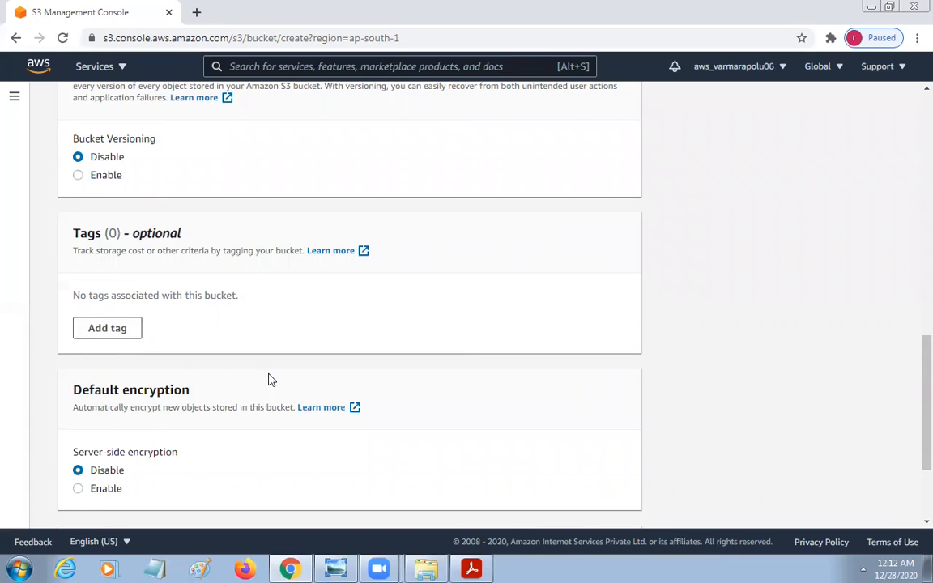
scroll(272, 379, "down", 2)
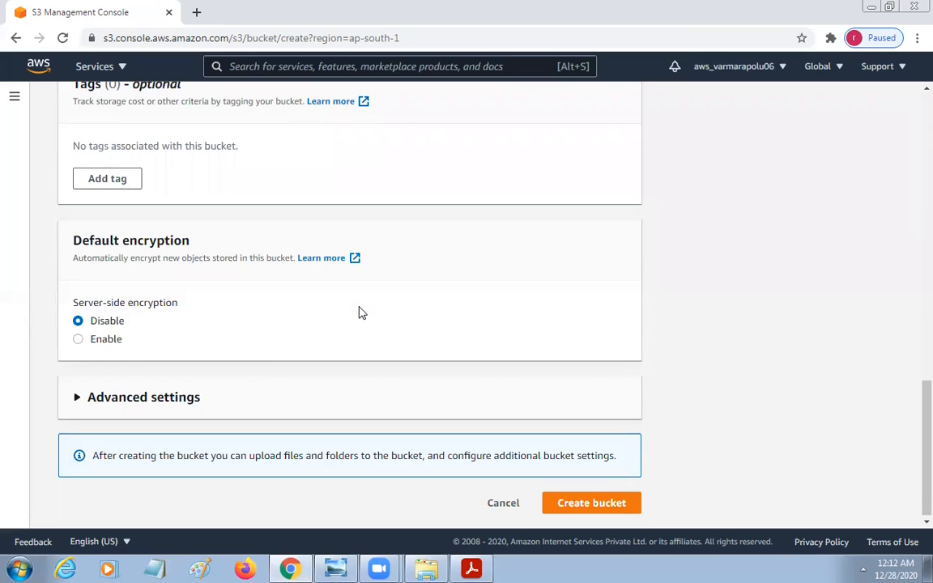
left_click(76, 397)
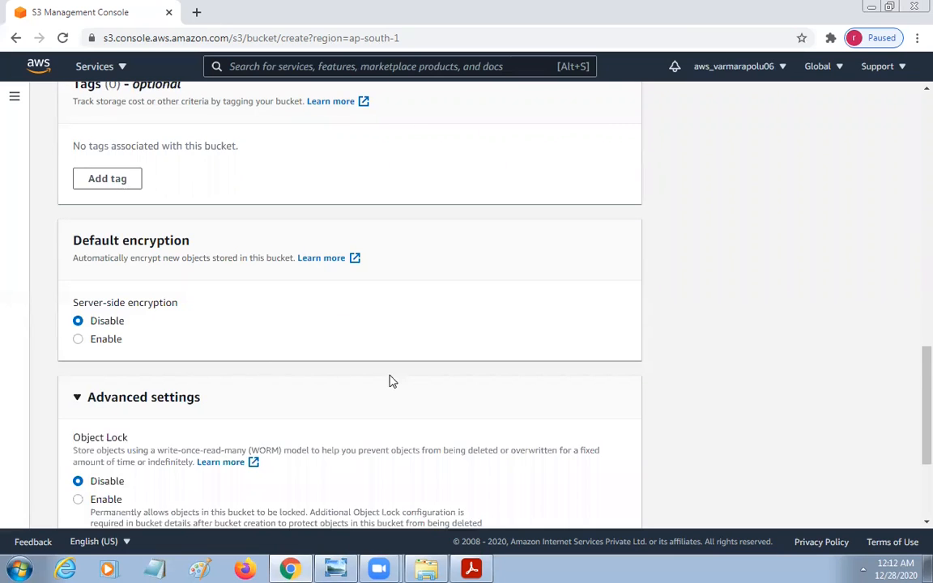
scroll(391, 380, "down", 3)
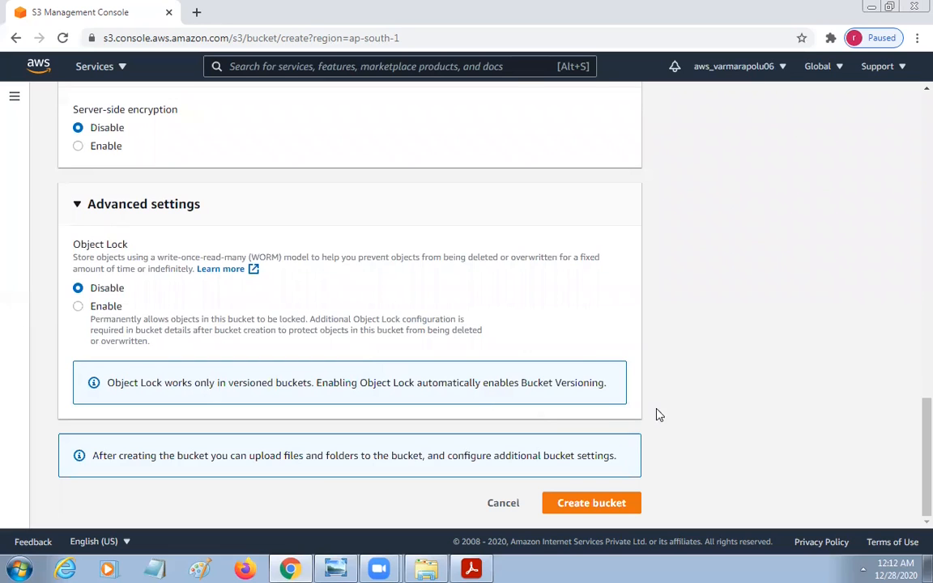
Recheck the form and create the employee-test12 bucket with its default settings
scroll(609, 395, "up", 5)
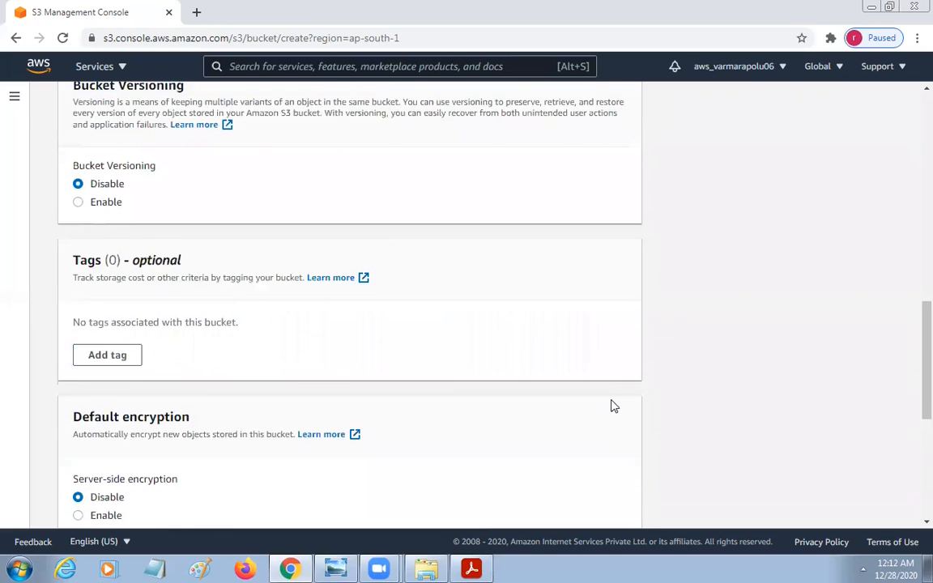
scroll(613, 405, "up", 10)
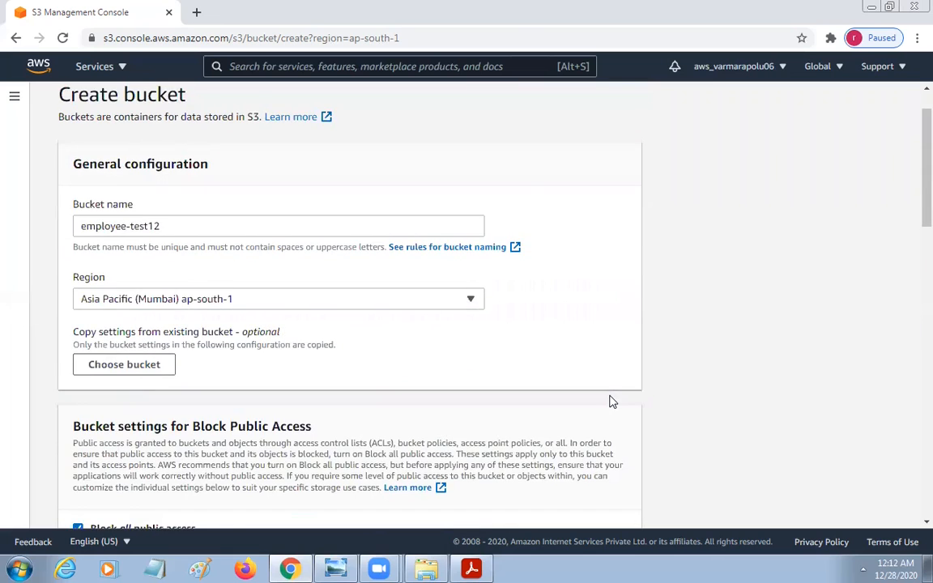
scroll(612, 401, "up", 1)
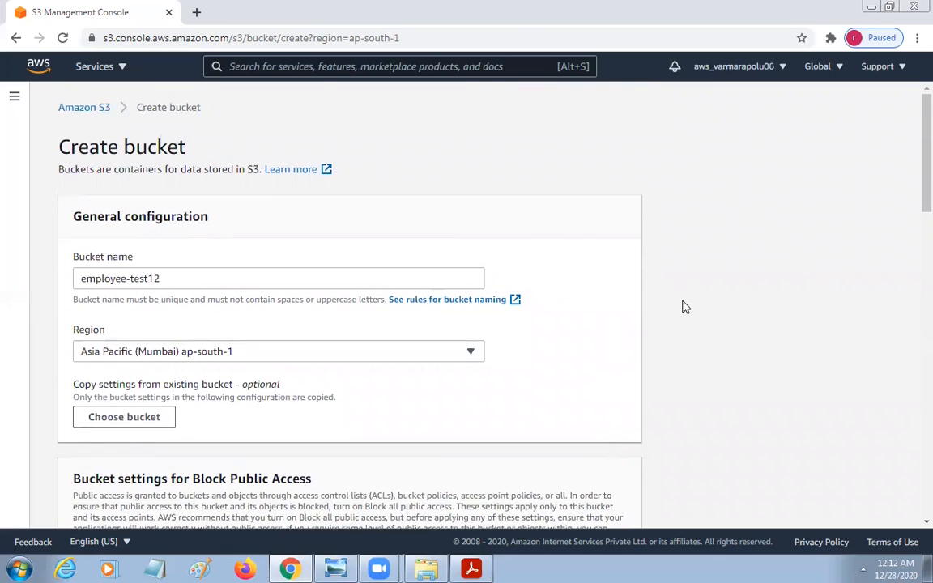
scroll(648, 387, "down", 17)
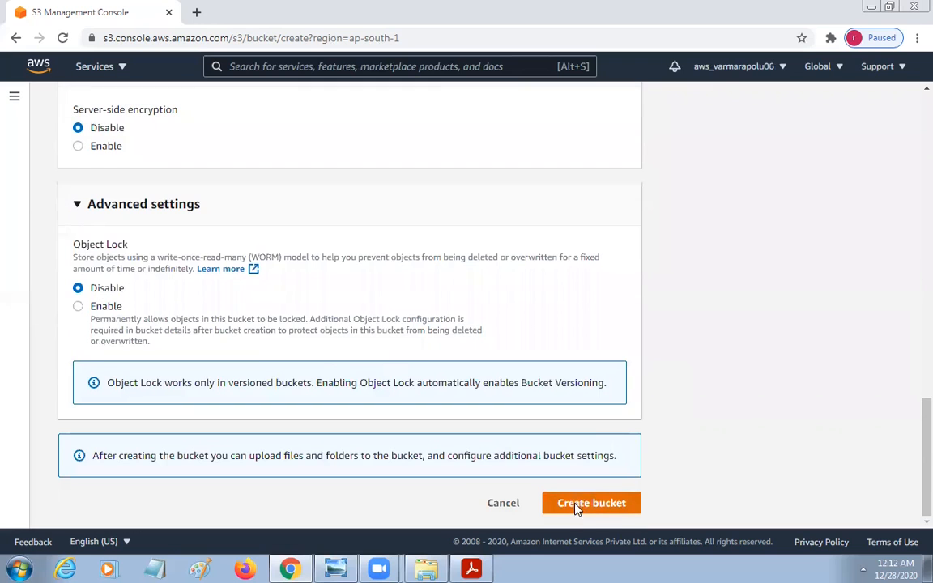
left_click(577, 507)
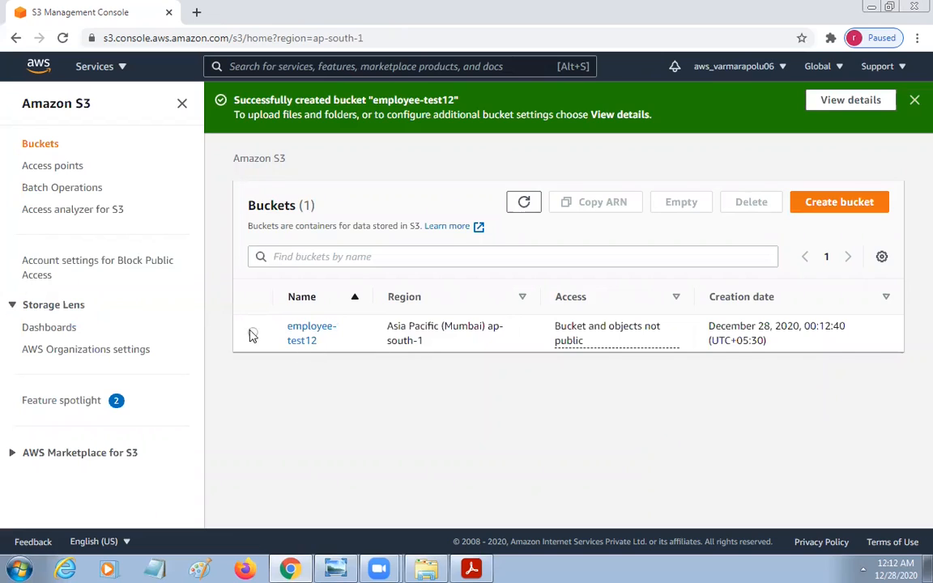
Check the console's region list, and examine the new bucket's access, creation date and region in the bucket list
left_click(818, 69)
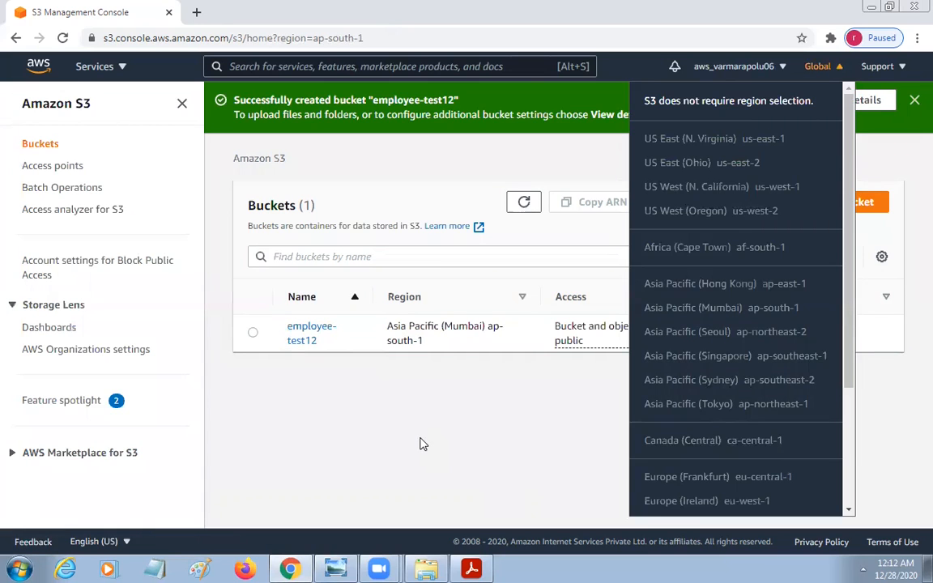
left_click(419, 442)
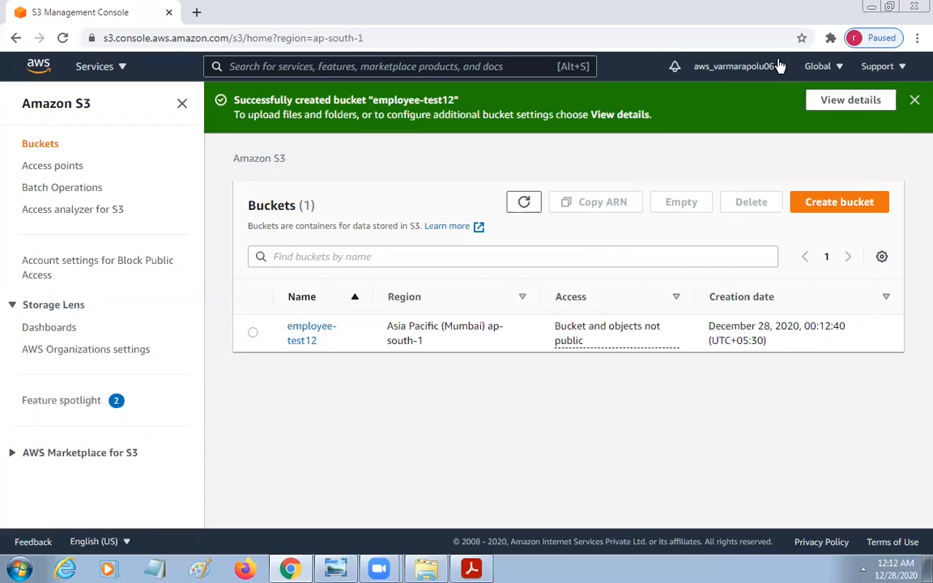
left_click_drag(556, 326, 597, 341)
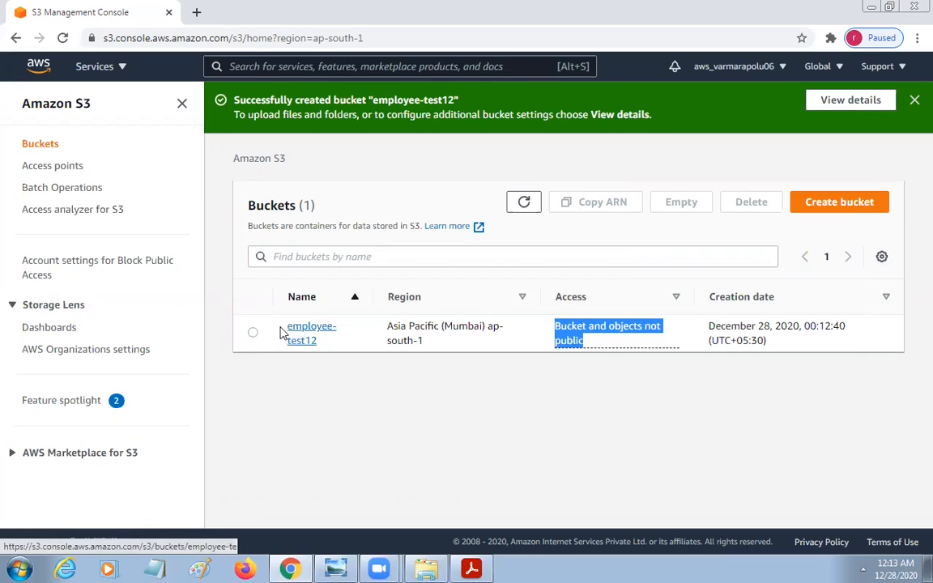
left_click_drag(703, 329, 792, 345)
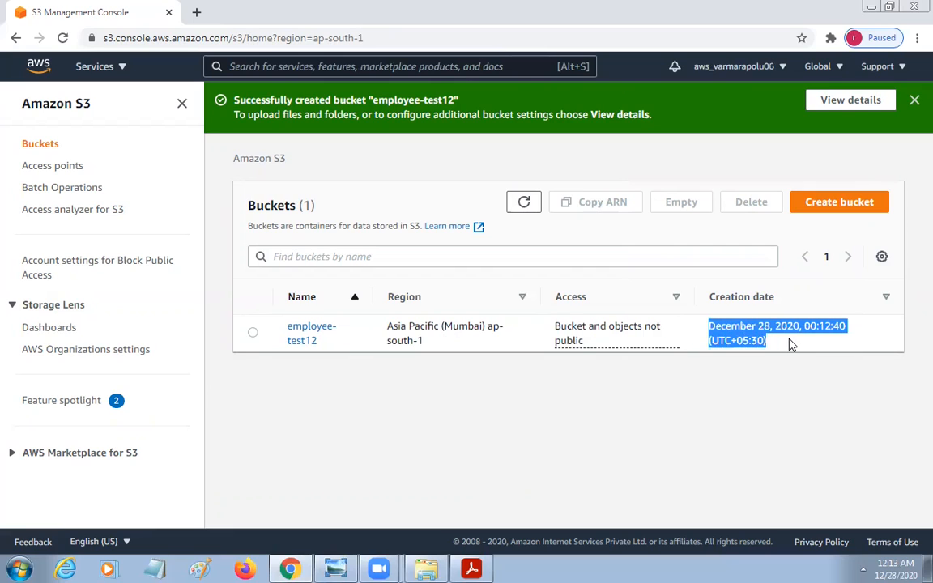
left_click_drag(383, 327, 438, 344)
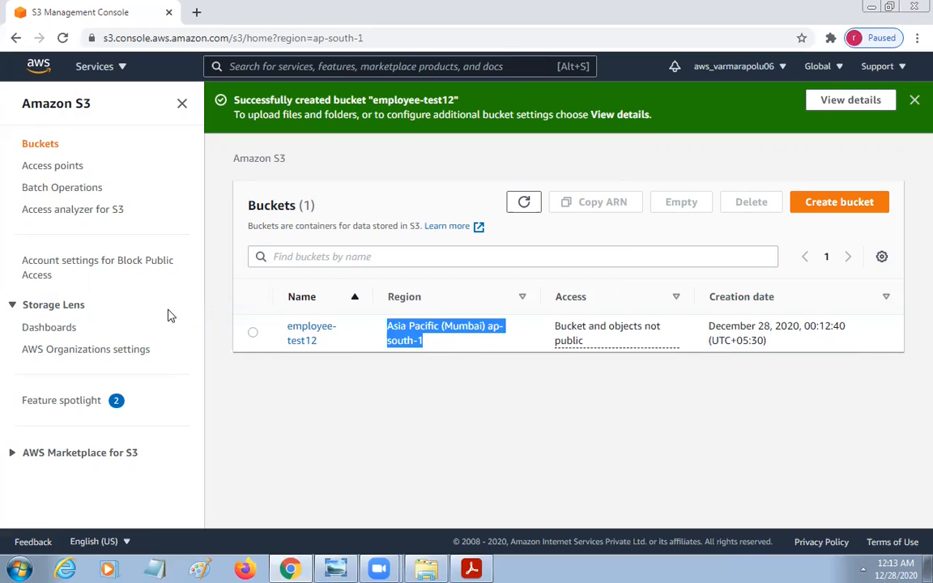
Open the employee-test12 bucket, start an upload and add the image maxresdefault.jpg from the Desktop
left_click(307, 334)
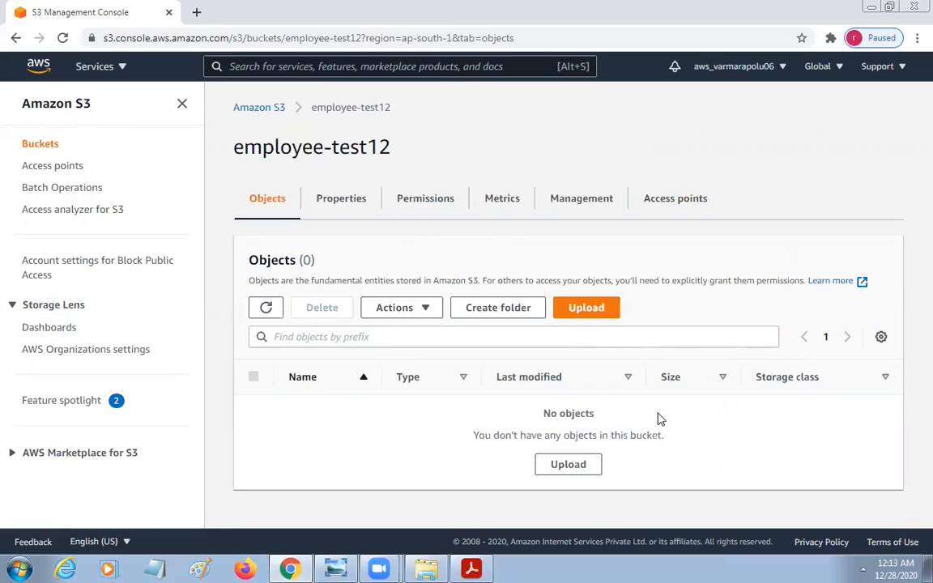
left_click(601, 316)
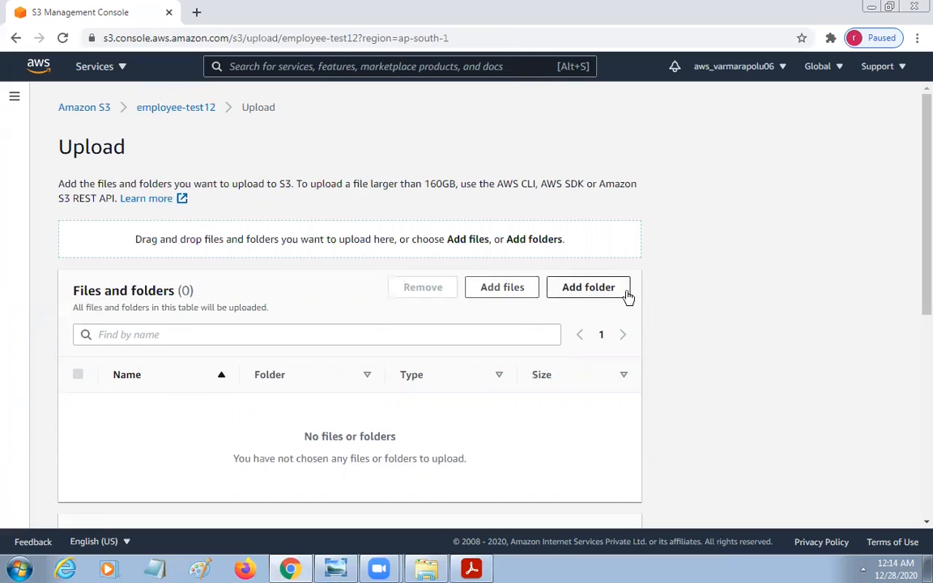
left_click(502, 289)
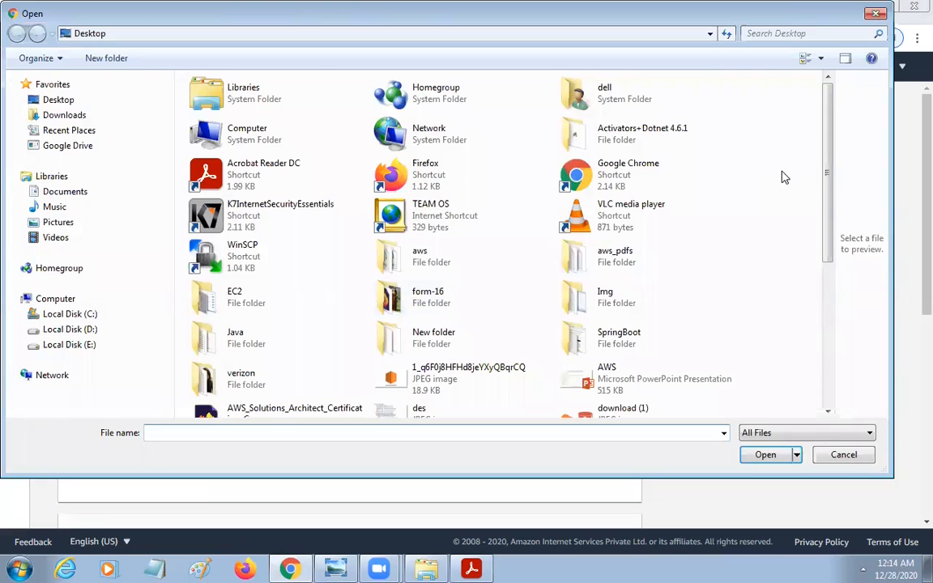
left_click_drag(833, 202, 826, 362)
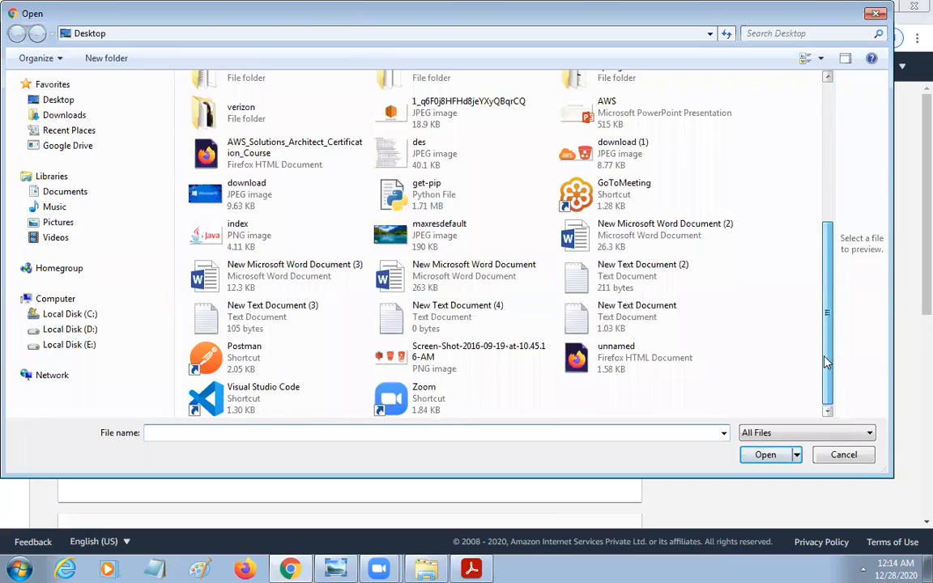
double_click(464, 243)
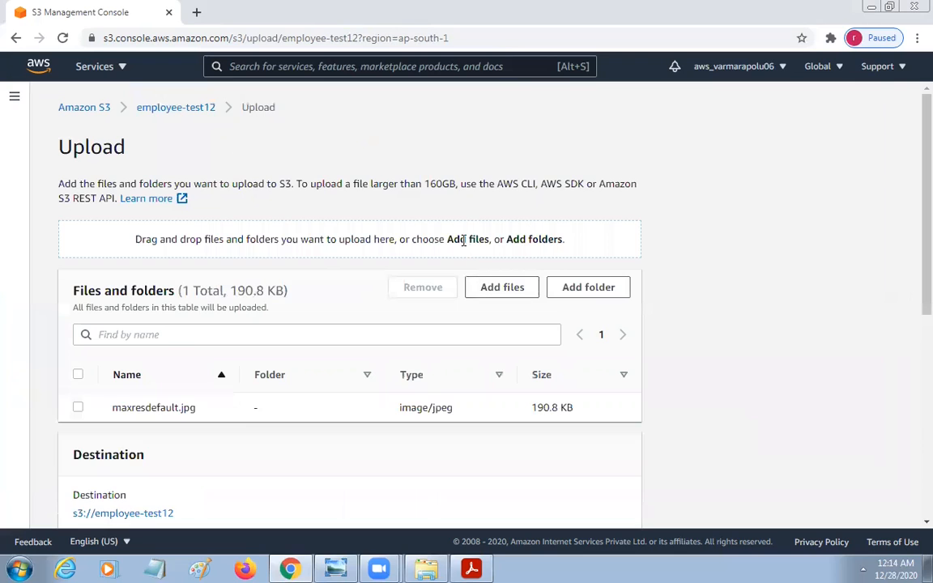
Upload the added image to the bucket without enabling versioning, and exit the upload status page
scroll(525, 373, "down", 2)
scroll(528, 369, "down", 2)
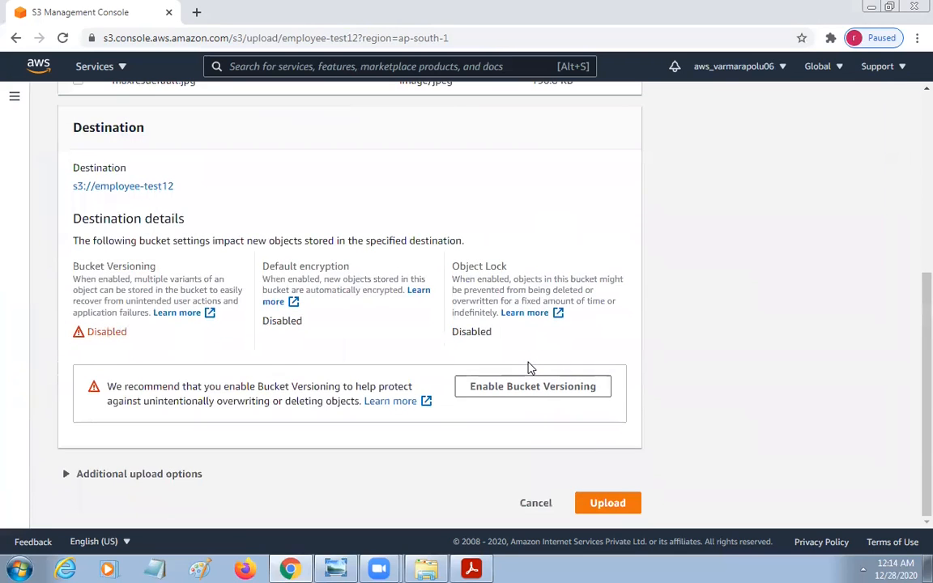
left_click(595, 504)
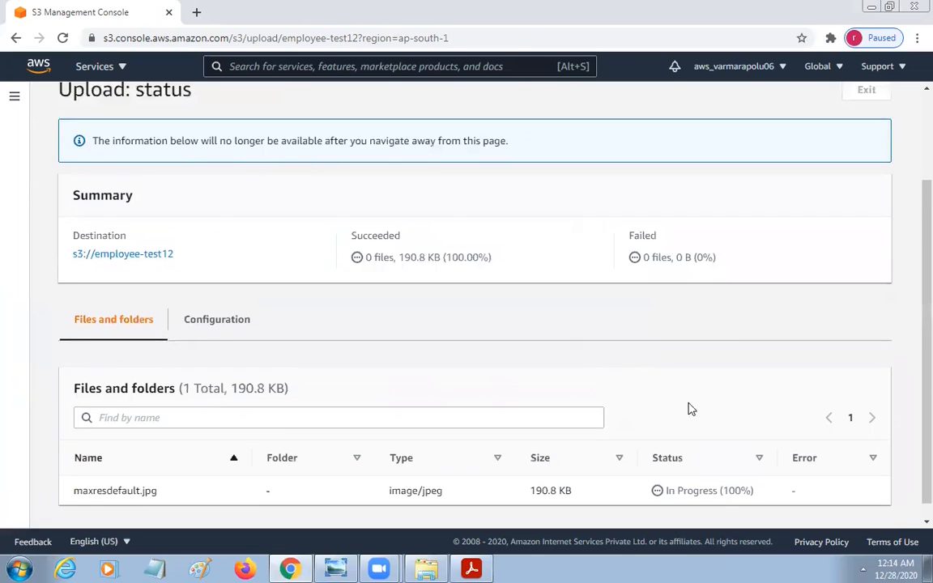
left_click(864, 168)
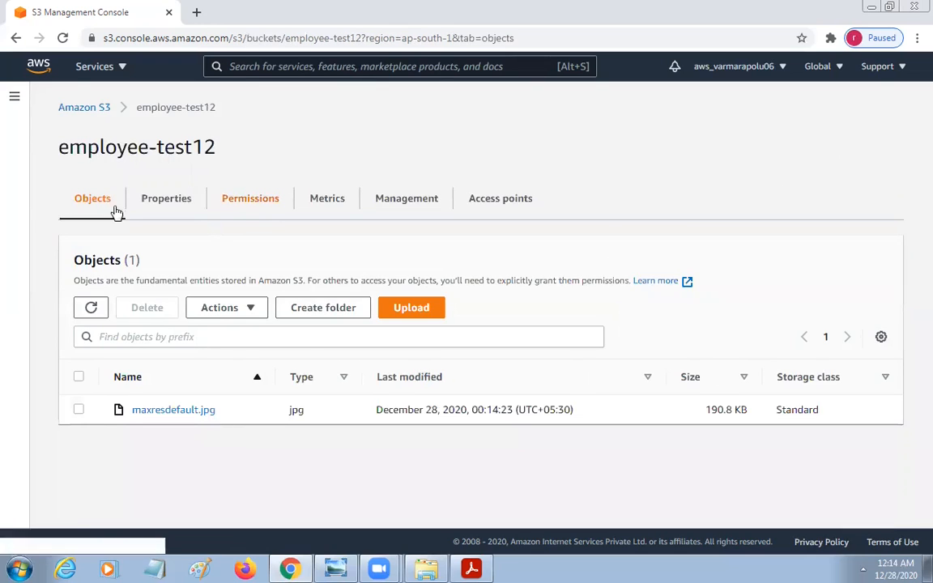
Return to the bucket list and reopen employee-test12 to check the uploaded object
left_click(75, 107)
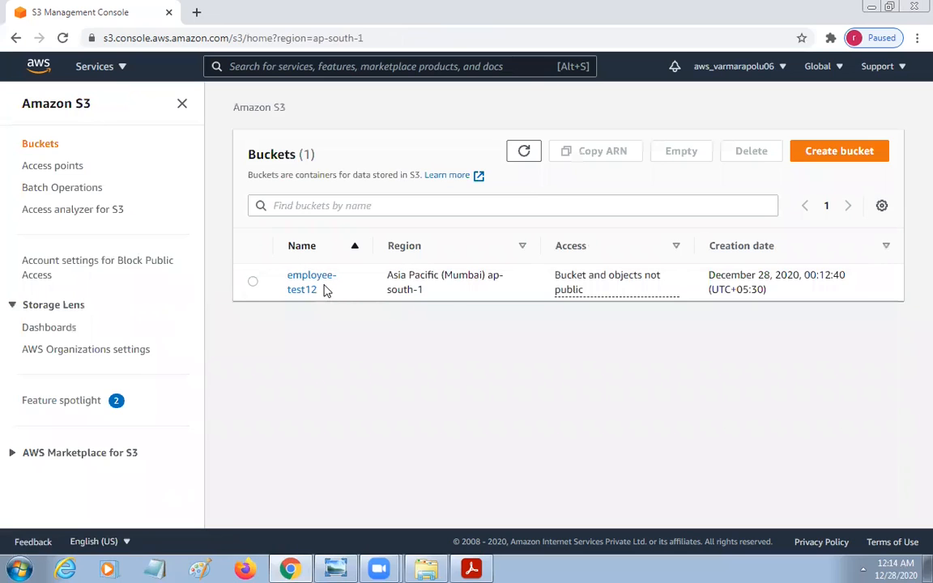
left_click(319, 279)
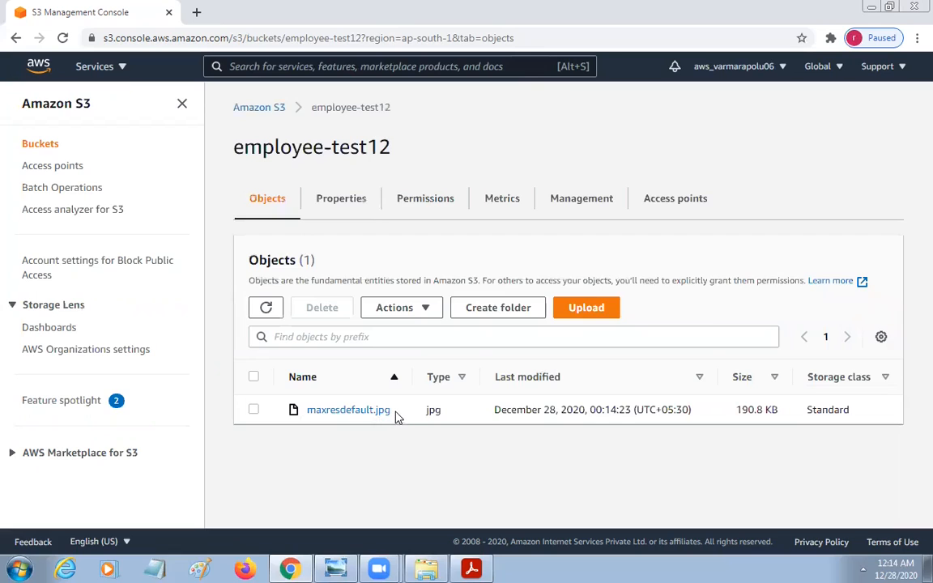
left_click_drag(396, 414, 304, 410)
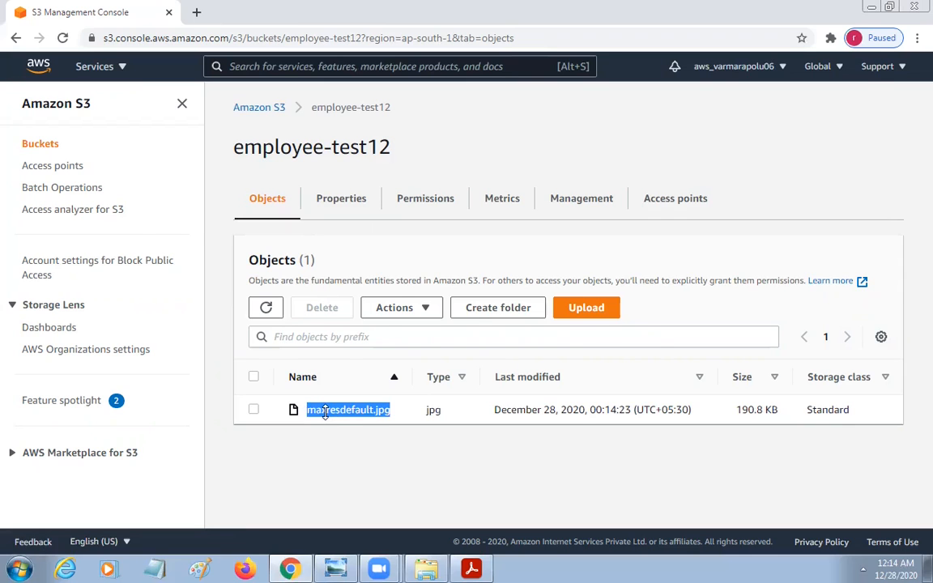
Switch to the PowerPoint Presentation PDF in Adobe Reader and review the S3 – Basics slide on safe, object-based storage
key("alt+Tab")
scroll(580, 334, "down", 5)
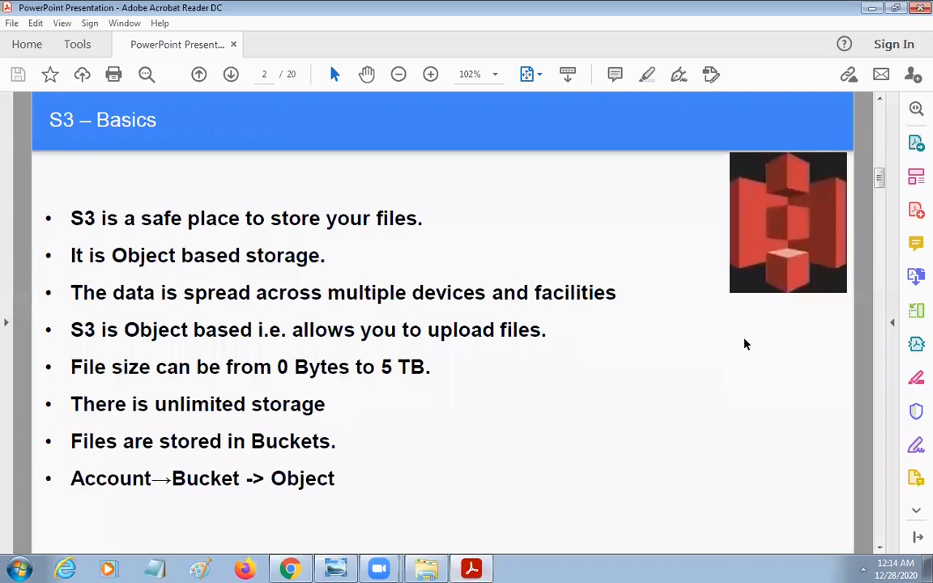
left_click_drag(98, 220, 410, 224)
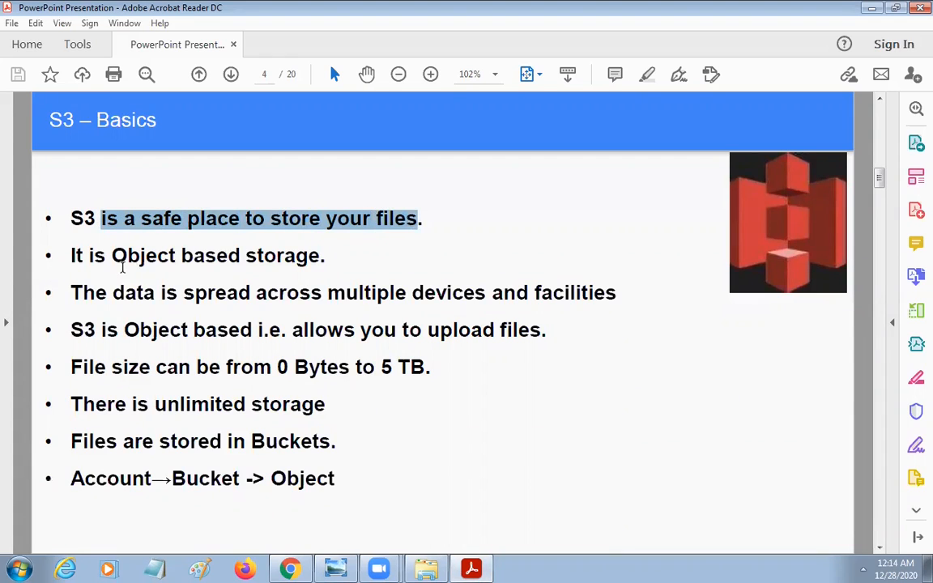
left_click_drag(66, 256, 275, 270)
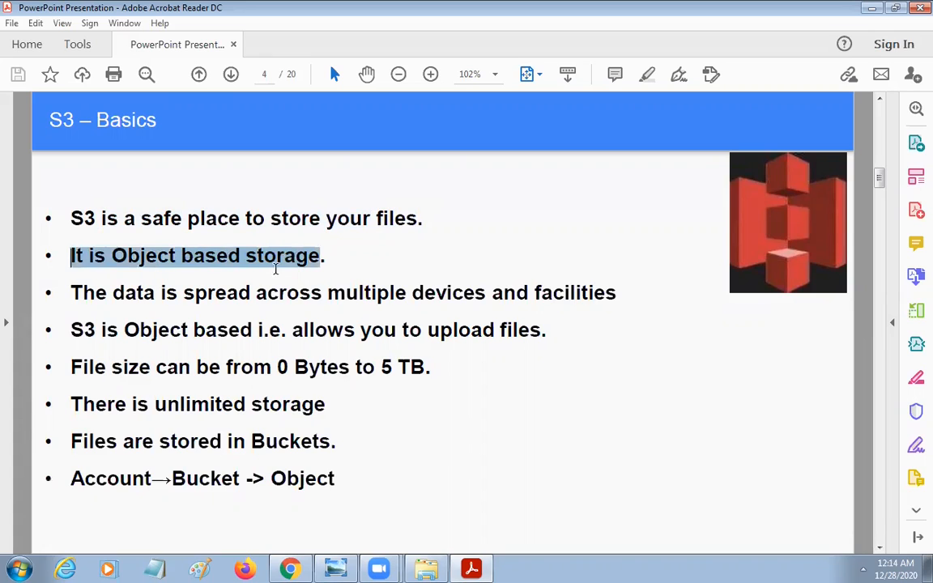
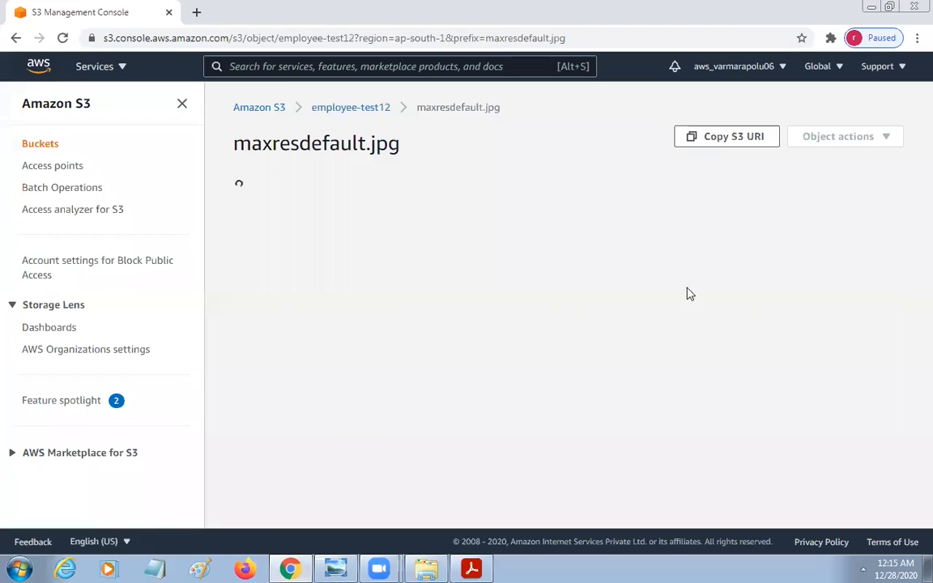
Locate the Object URL in the properties of maxresdefault.jpg in the S3 console and open that link
scroll(703, 293, "down", 4)
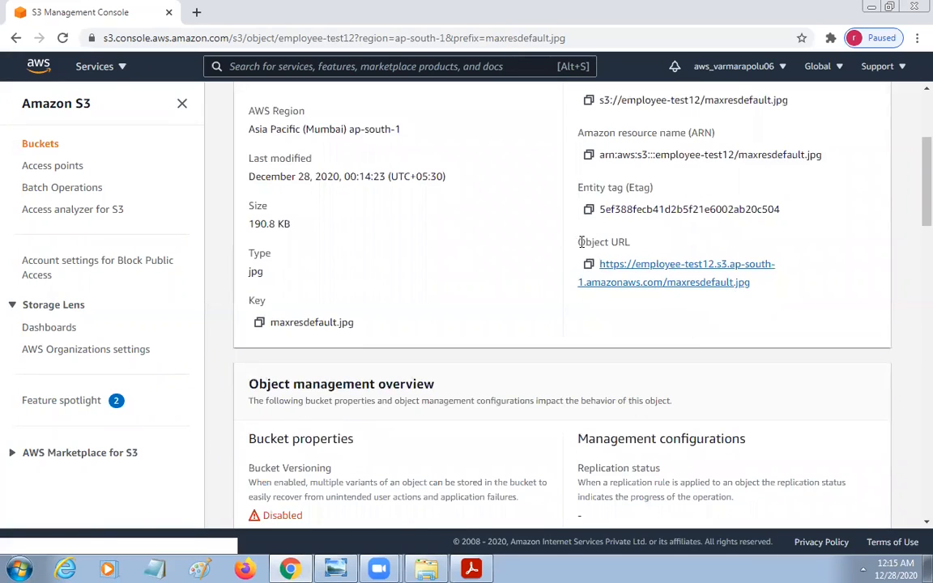
left_click_drag(579, 243, 589, 242)
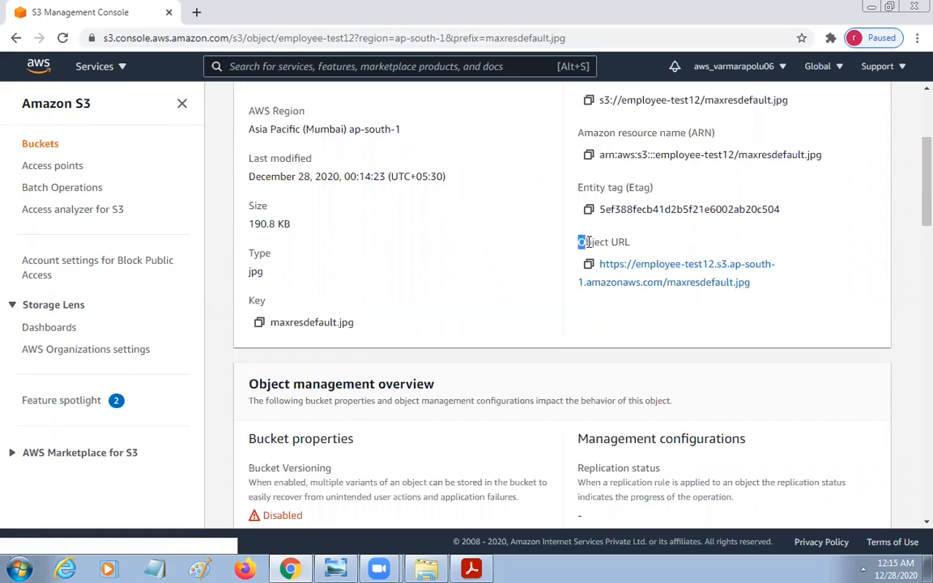
left_click_drag(757, 286, 598, 263)
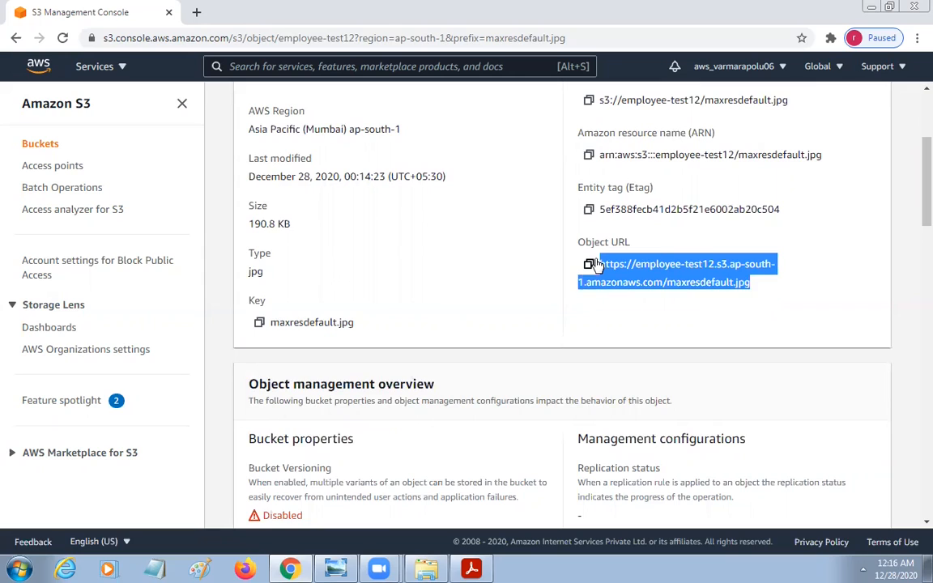
left_click(653, 276)
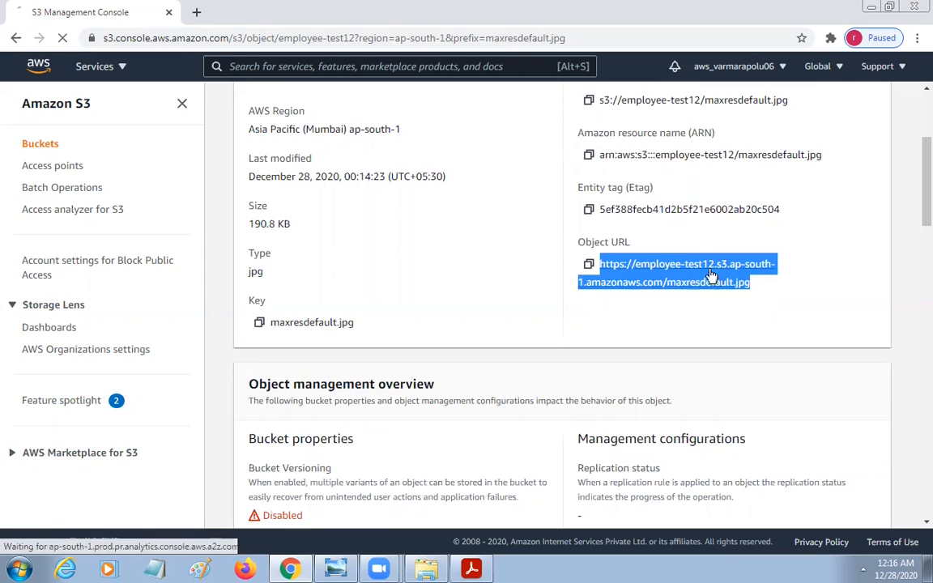
right_click(671, 268)
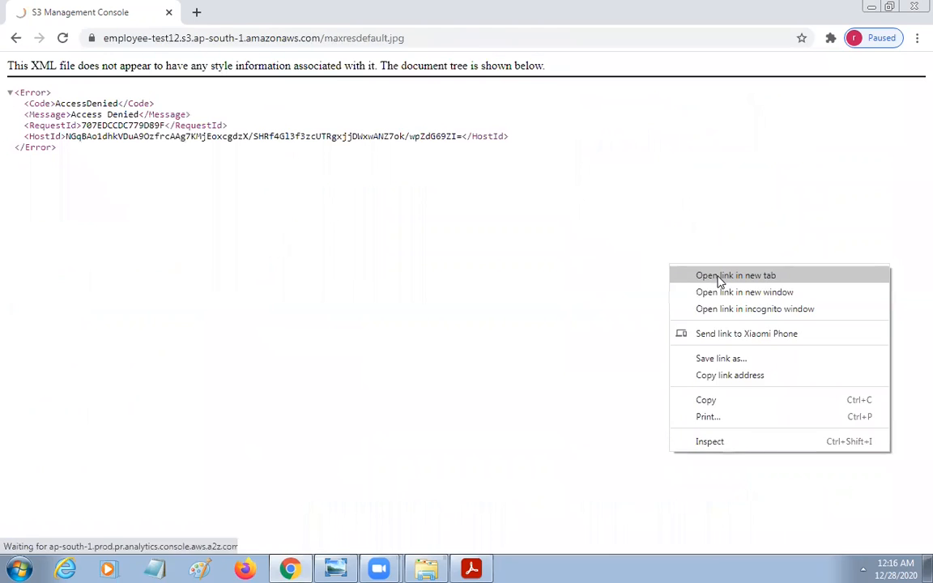
Examine the object's web address, identifying its bucket name, region, amazonaws.com domain and file name parts
left_click(458, 37)
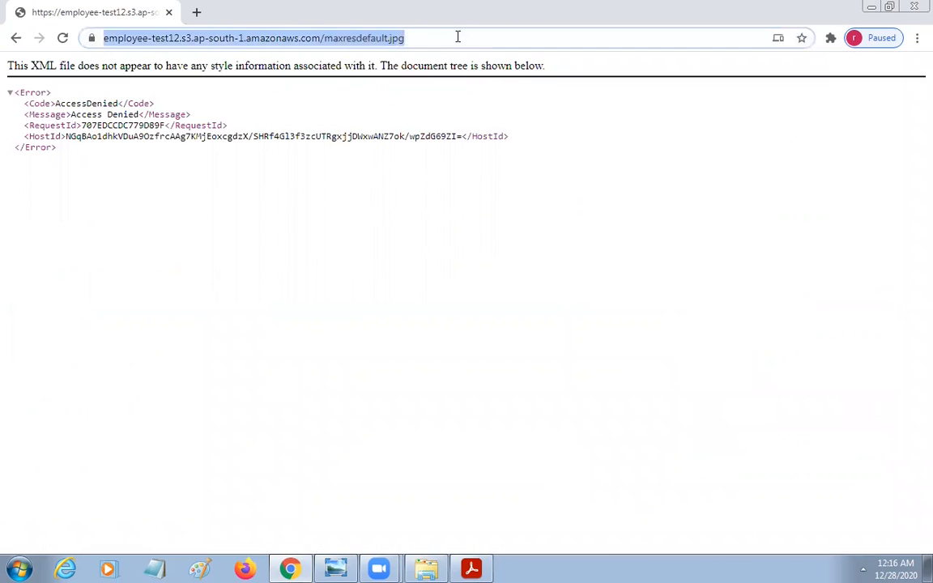
left_click(190, 37)
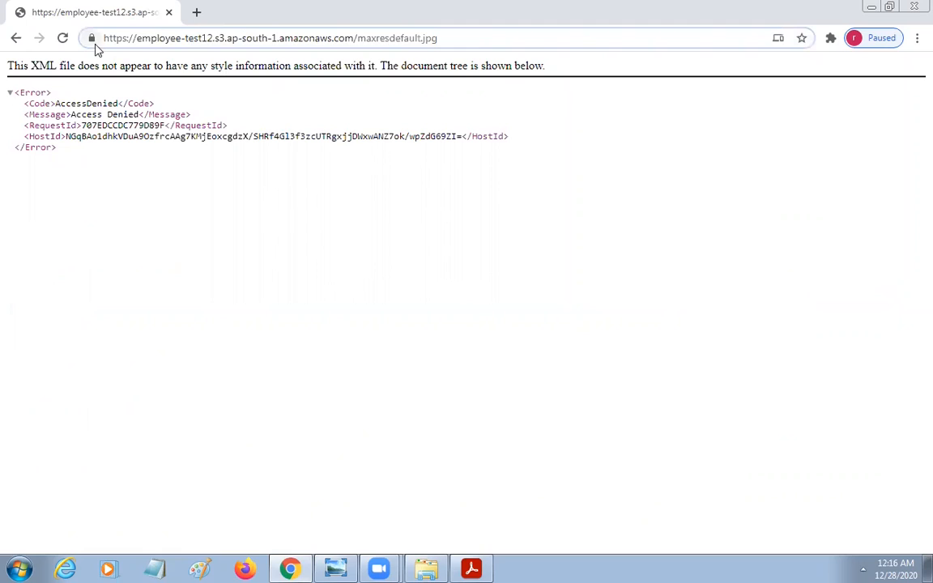
left_click_drag(172, 31, 219, 32)
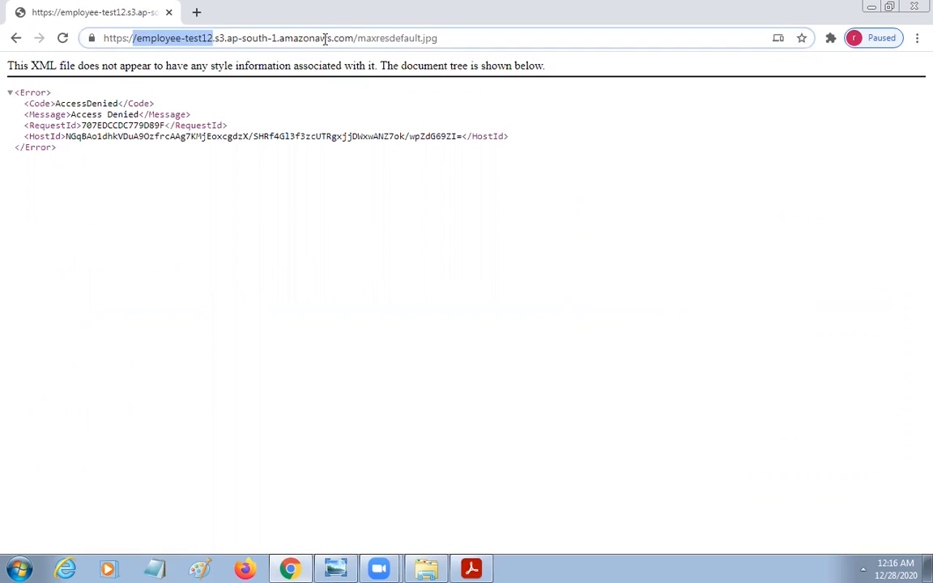
left_click(213, 32)
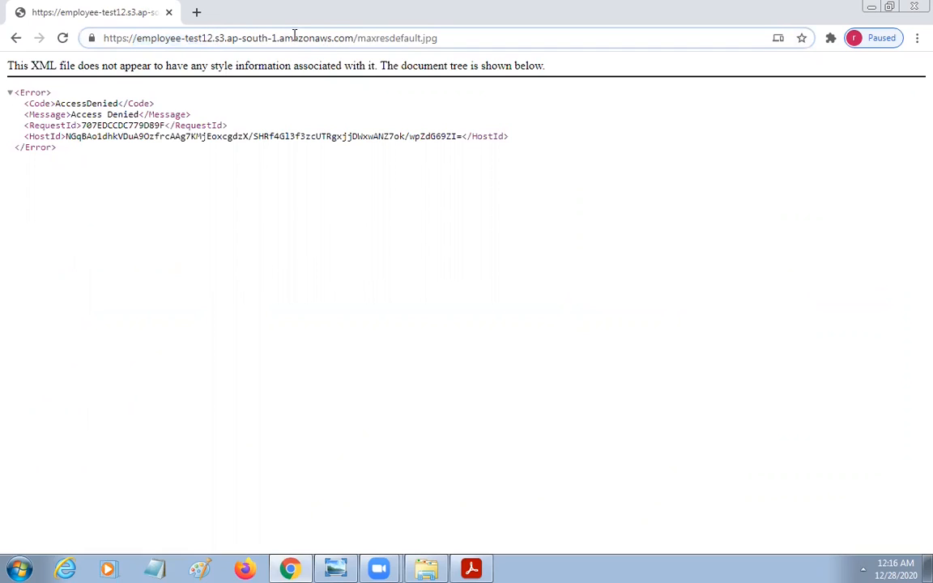
left_click_drag(274, 40, 206, 41)
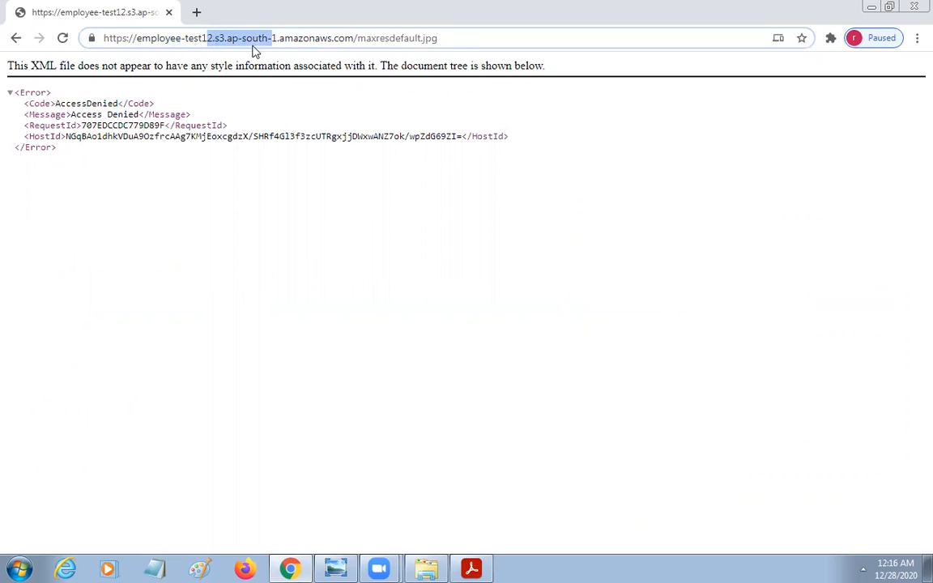
double_click(256, 43)
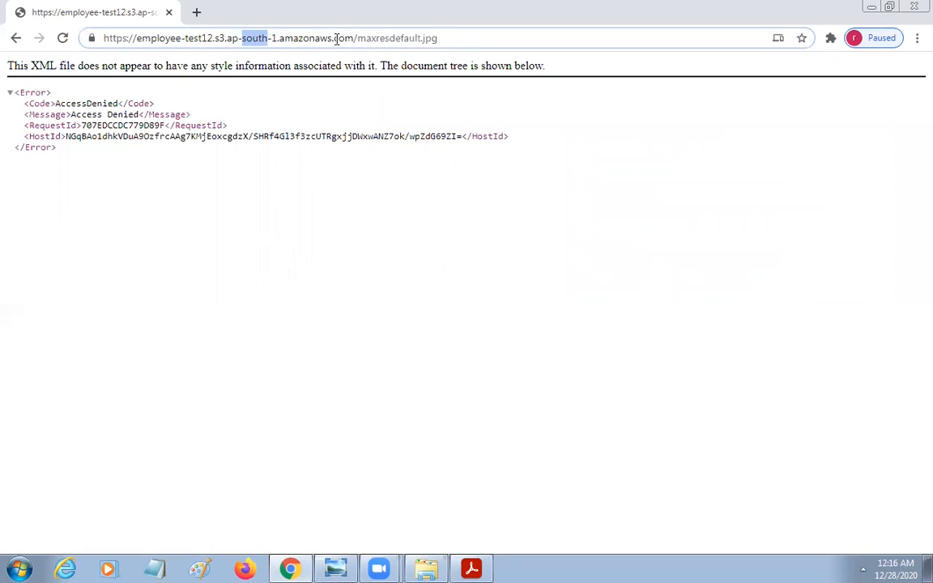
left_click_drag(350, 38, 231, 32)
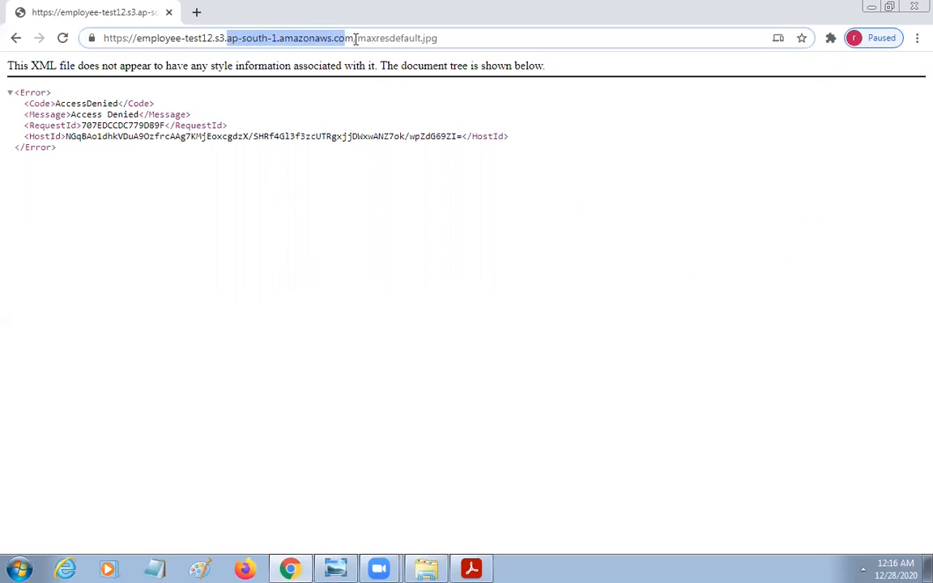
left_click_drag(356, 39, 438, 38)
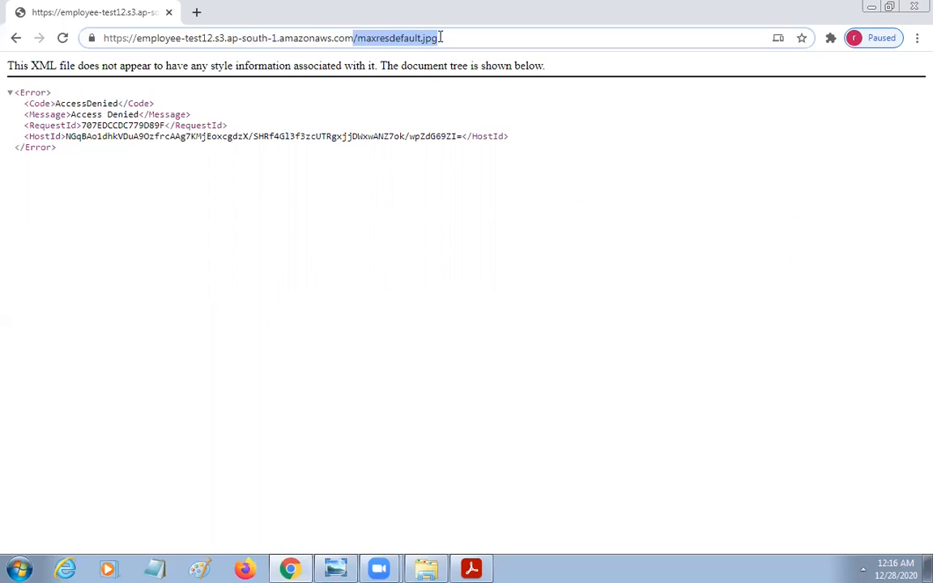
Go back to the employee-test12 bucket, start another upload and add the image download (1).jpg from the Desktop
left_click(16, 38)
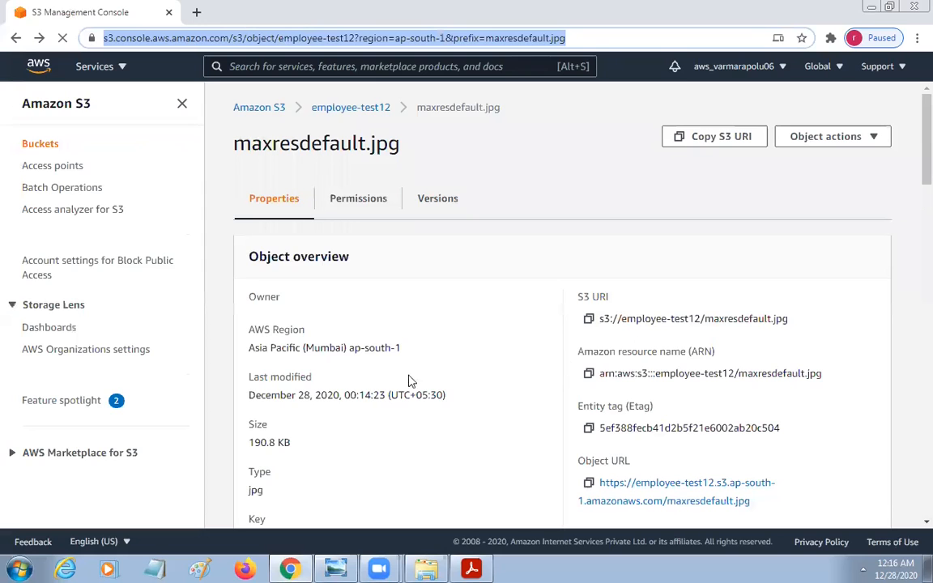
left_click(347, 111)
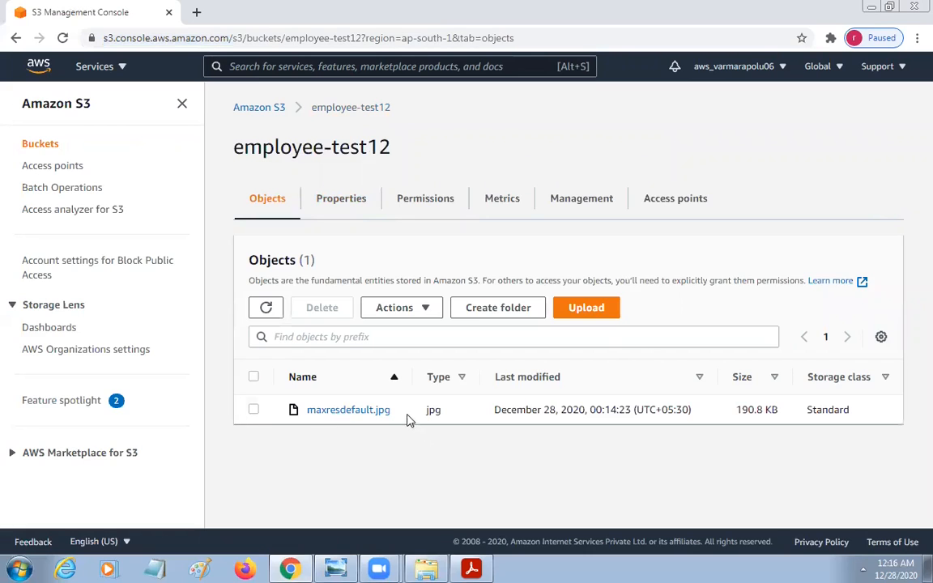
left_click(602, 316)
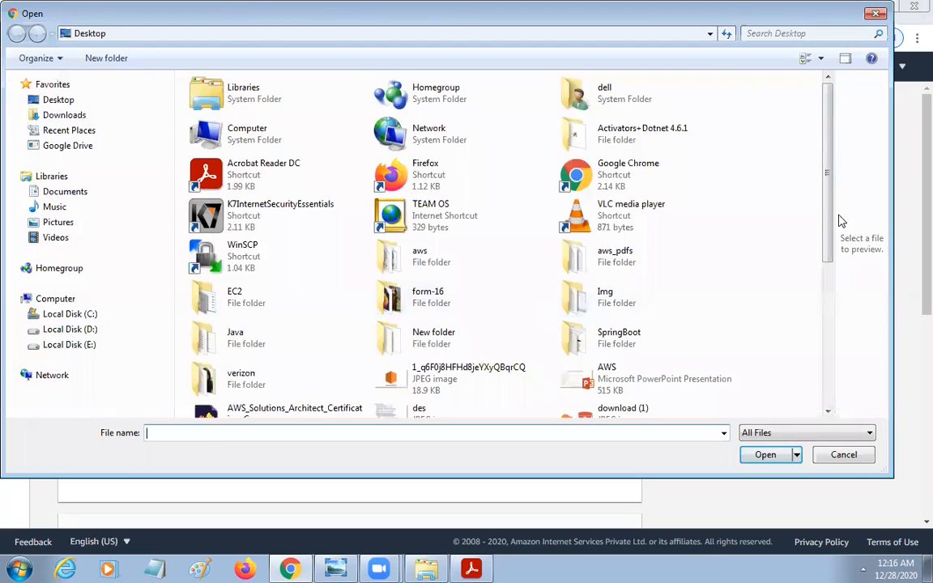
scroll(817, 328, "down", 5)
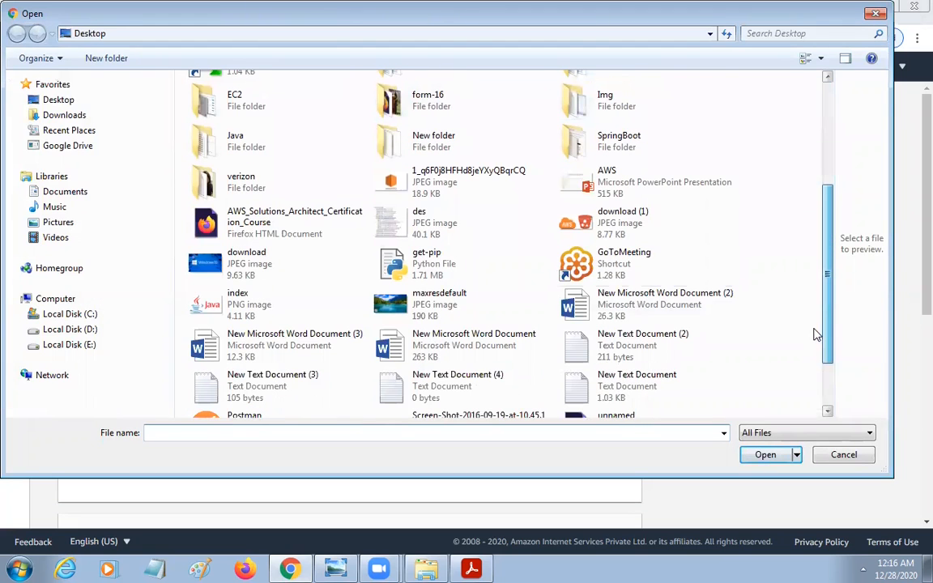
double_click(600, 221)
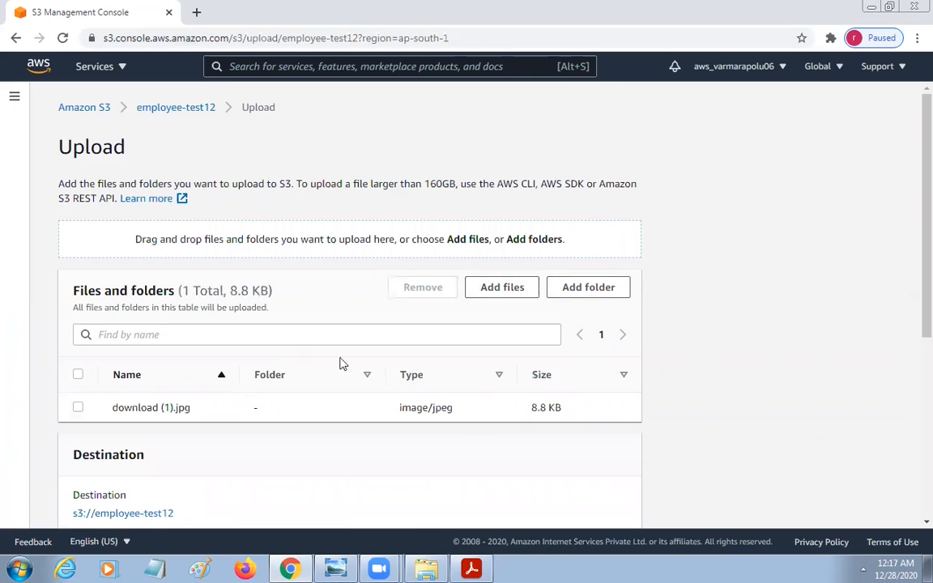
Upload download (1).jpg to the bucket without enabling versioning, check its upload status and exit the status page
scroll(494, 416, "down", 5)
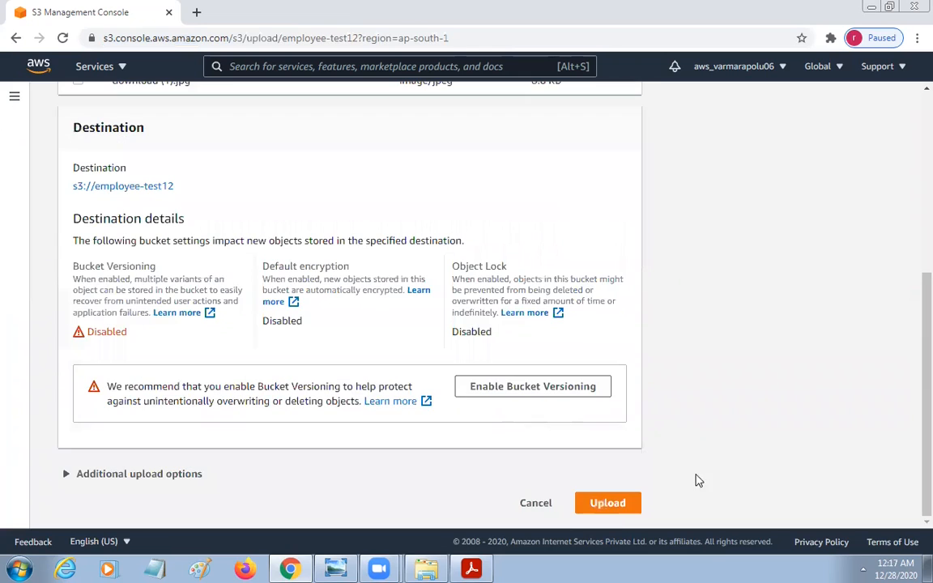
left_click(611, 506)
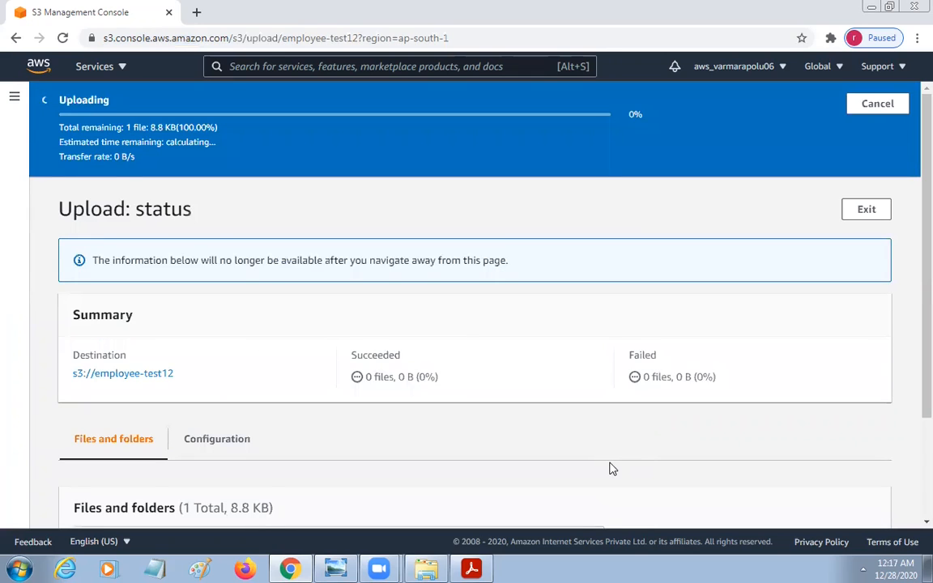
scroll(623, 422, "down", 2)
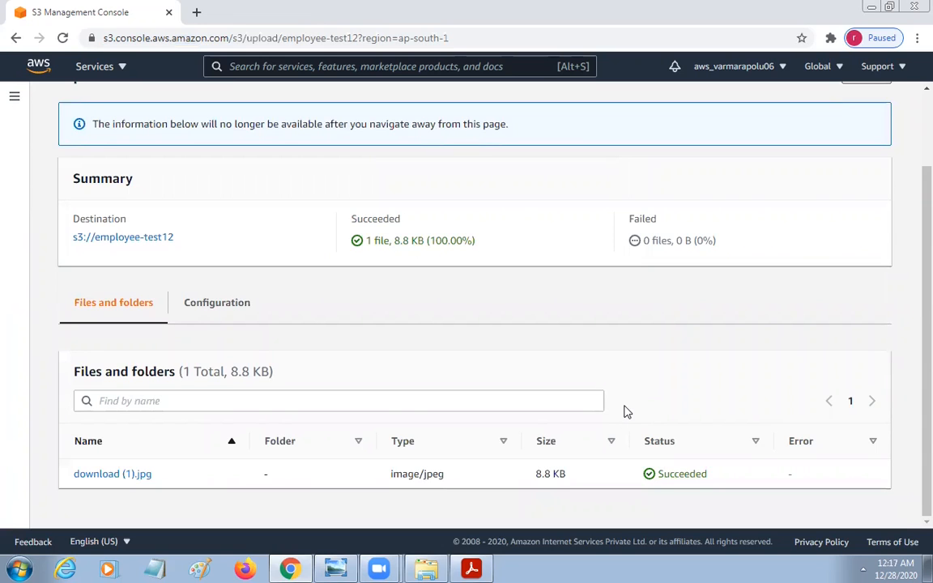
scroll(624, 412, "up", 2)
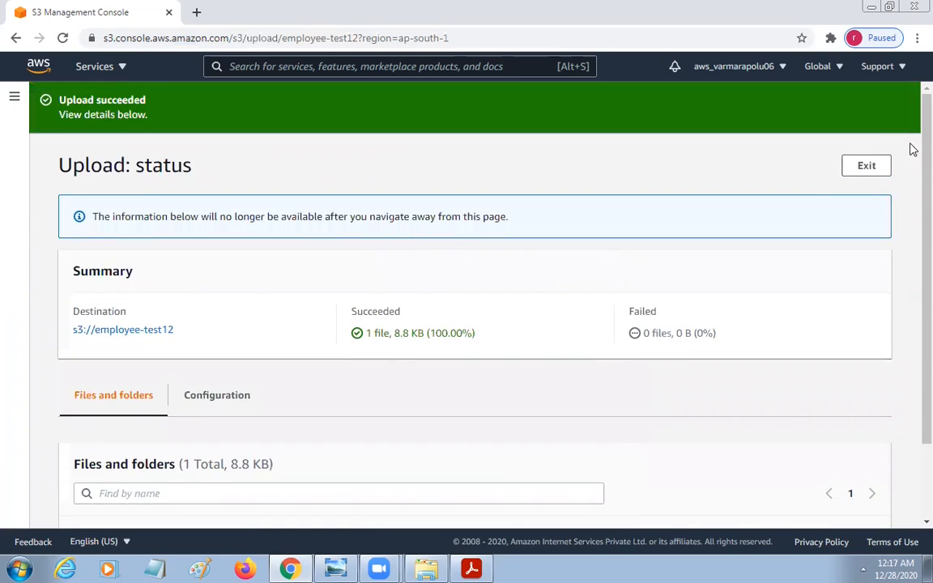
left_click(863, 166)
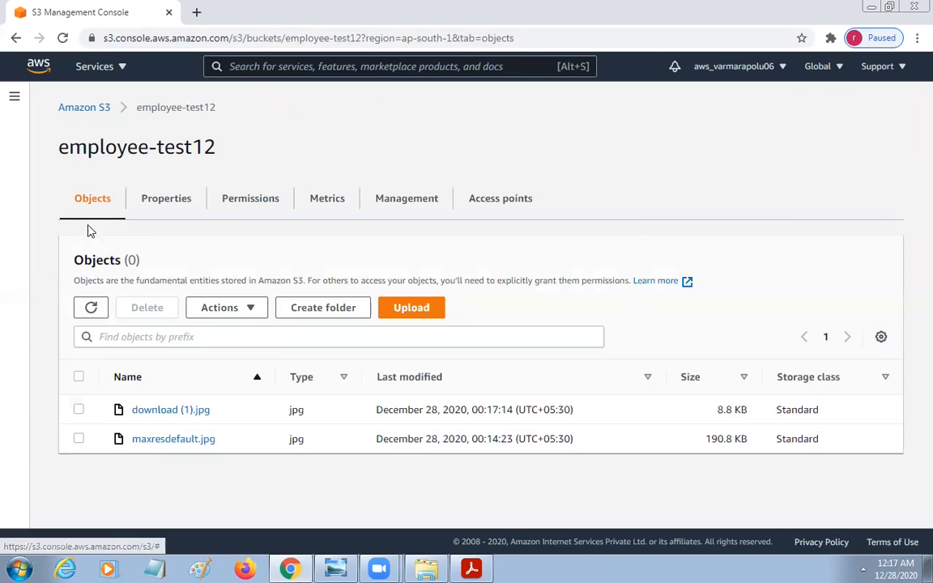
Open maxresdefault.jpg from the employee-test12 bucket, examine its type, key and other overview properties, and return to the bucket list
left_click_drag(57, 147, 239, 150)
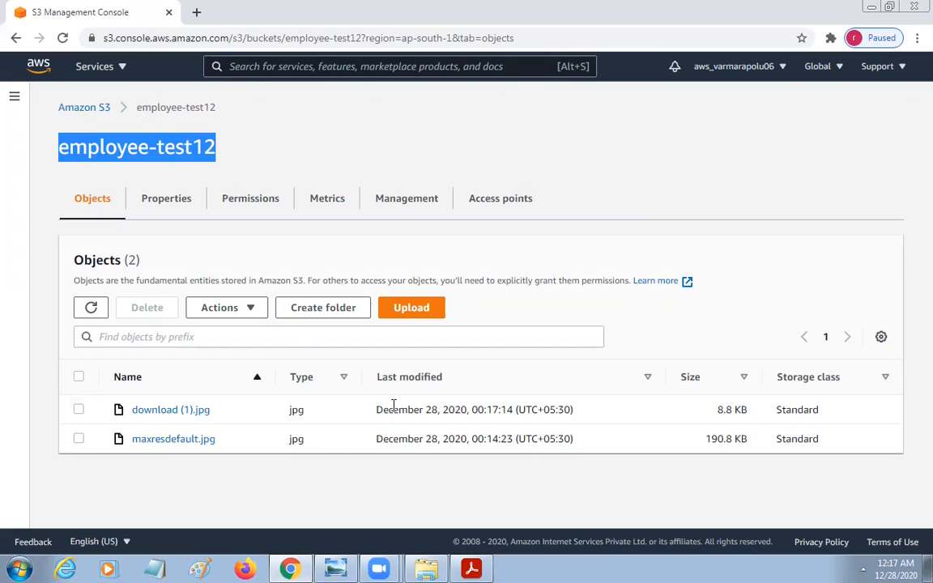
left_click(191, 439)
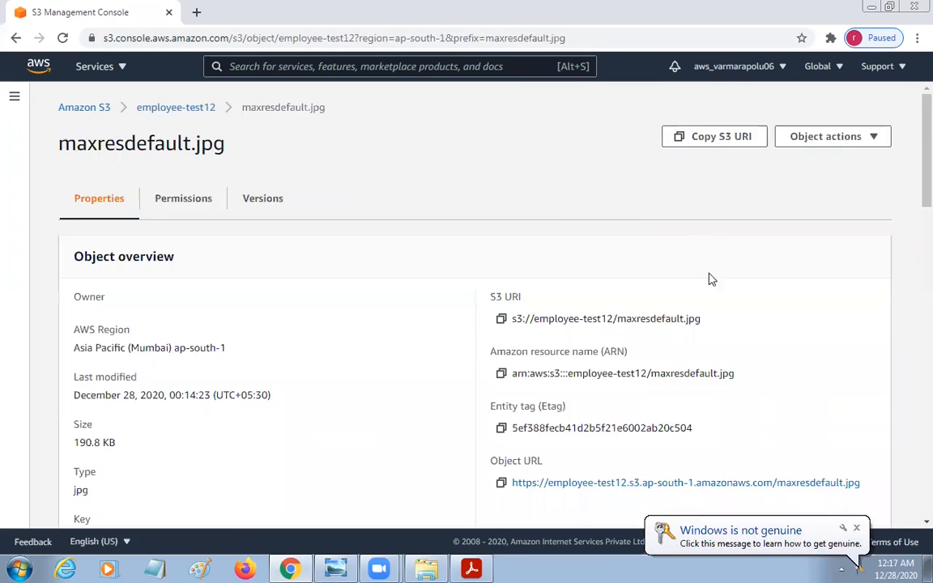
scroll(749, 291, "down", 3)
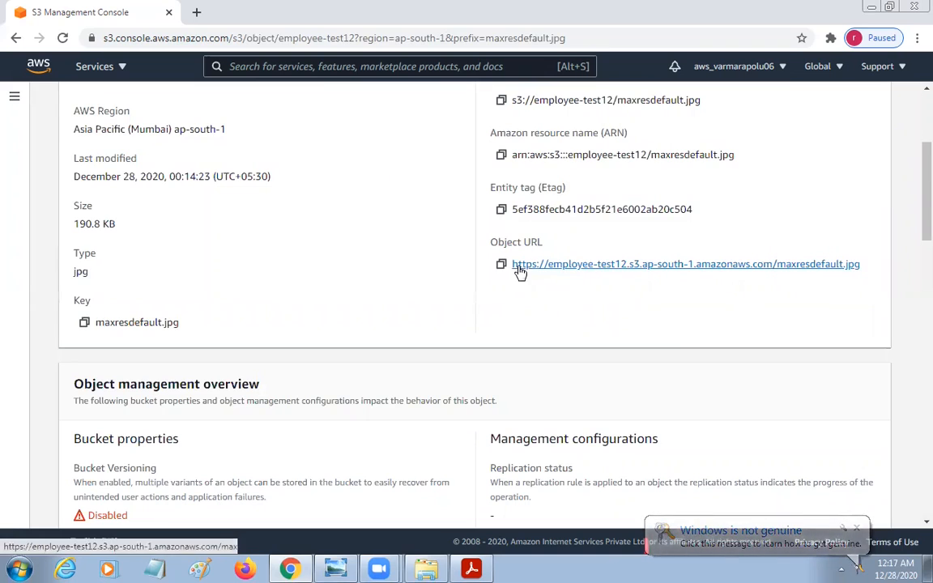
left_click_drag(73, 272, 102, 271)
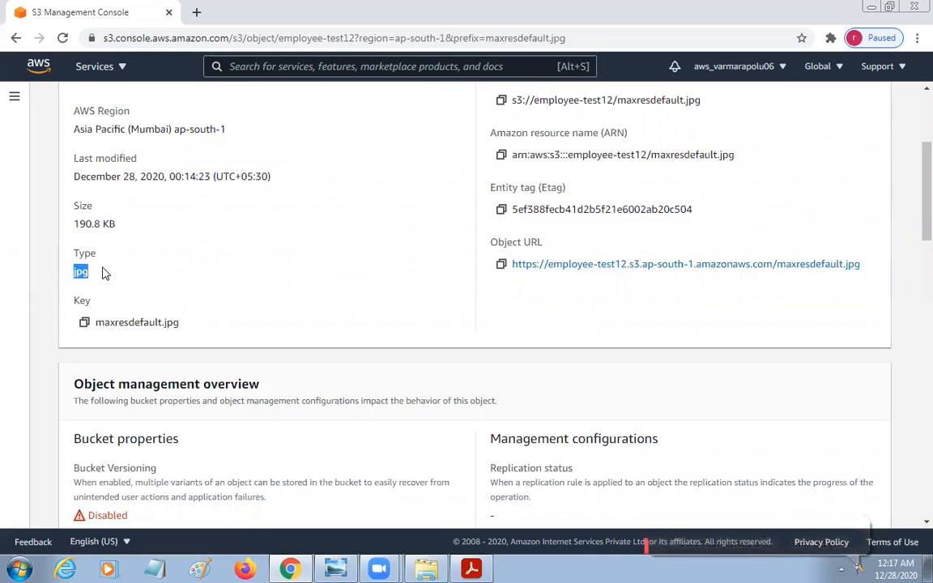
left_click_drag(98, 324, 190, 331)
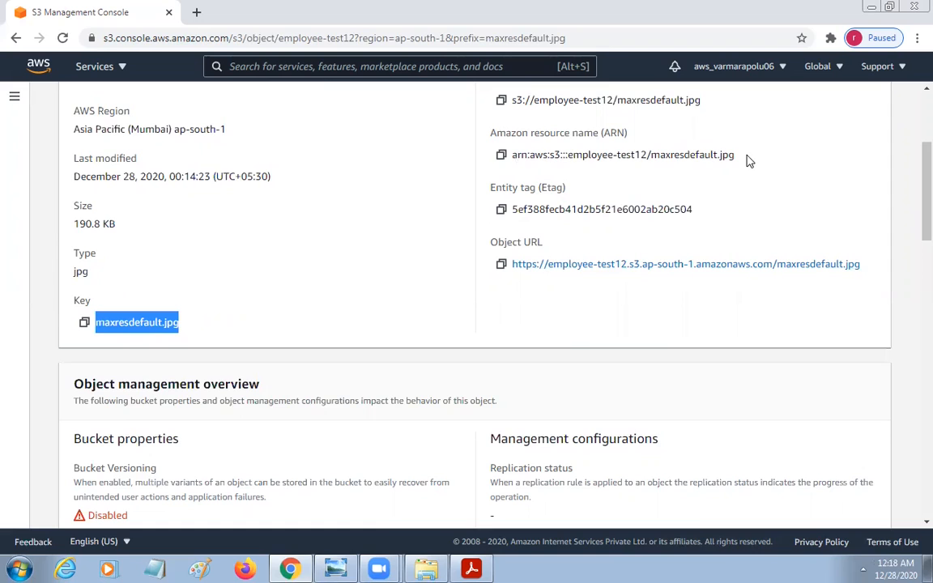
scroll(798, 234, "up", 1)
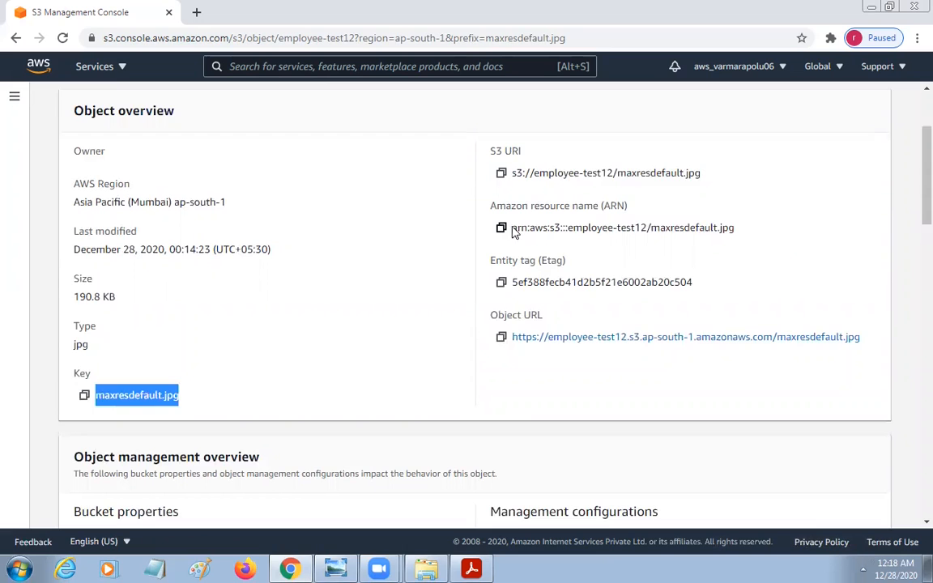
scroll(827, 285, "up", 2)
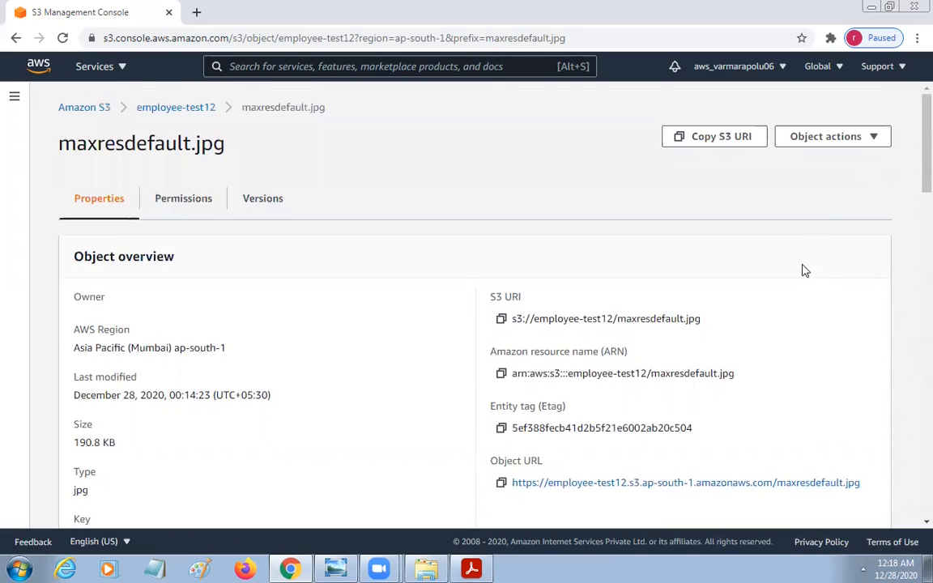
scroll(792, 308, "down", 2)
scroll(778, 283, "up", 2)
left_click(99, 108)
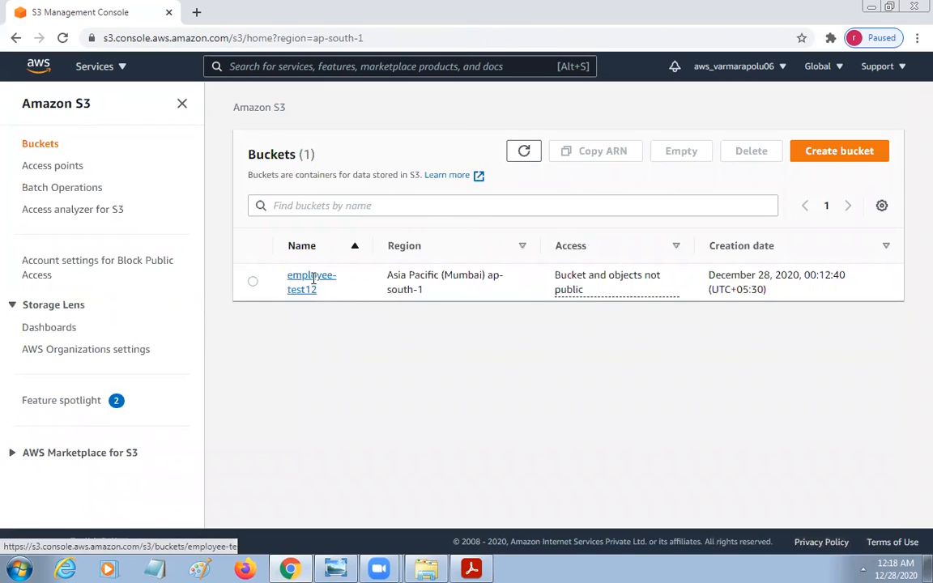
Open download (1).jpg from the employee-test12 bucket and examine its object URL, file type and AWS region
left_click(312, 283)
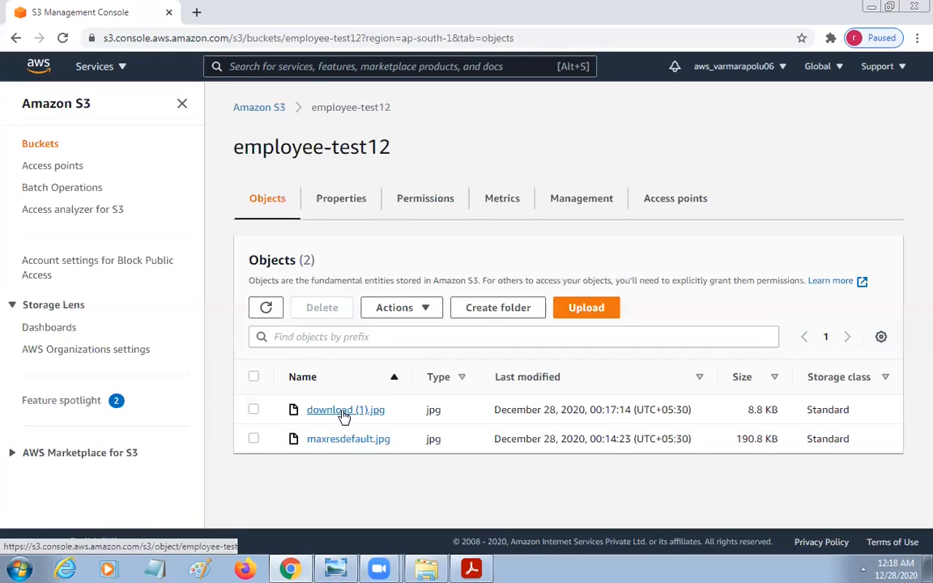
left_click(343, 411)
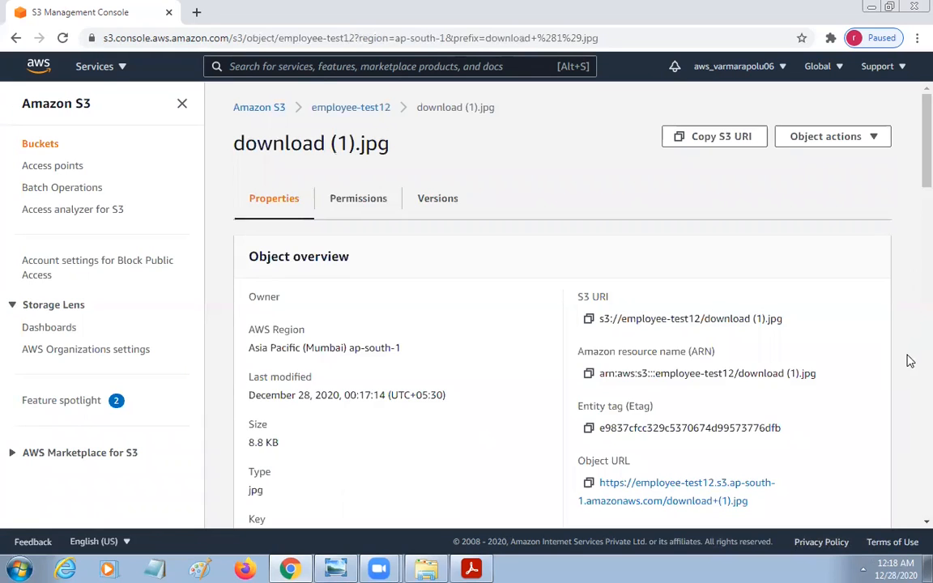
scroll(903, 366, "down", 1)
scroll(903, 365, "down", 1)
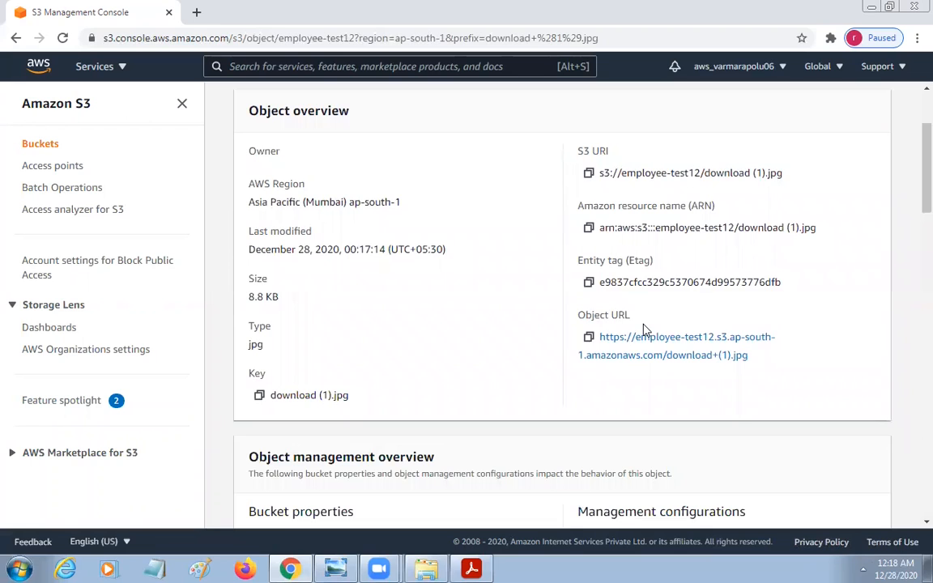
left_click_drag(646, 330, 649, 267)
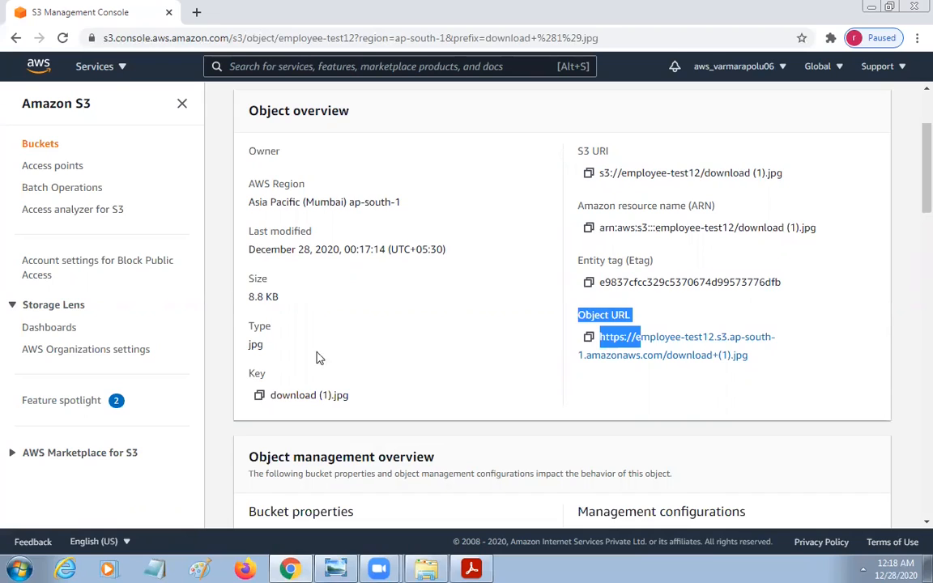
left_click_drag(247, 347, 266, 347)
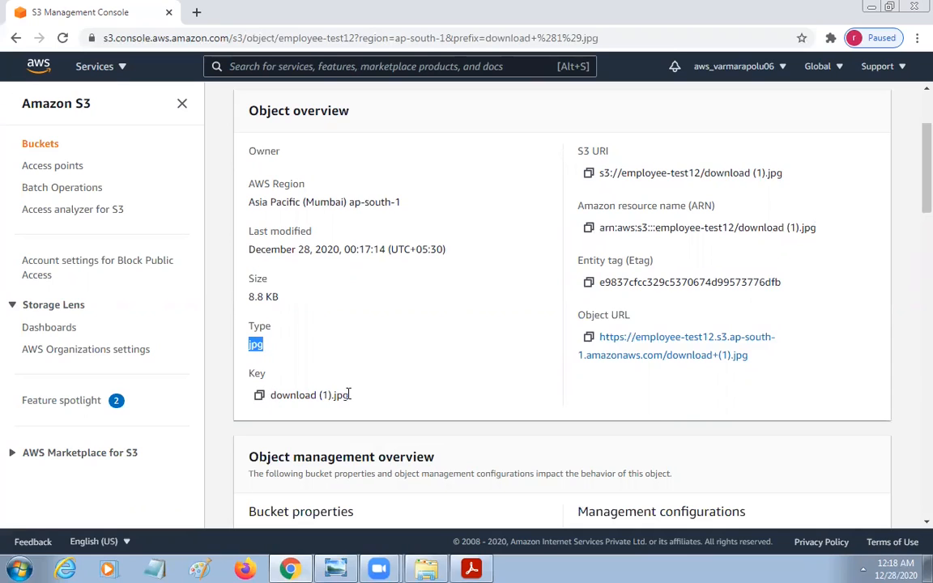
left_click_drag(249, 202, 413, 217)
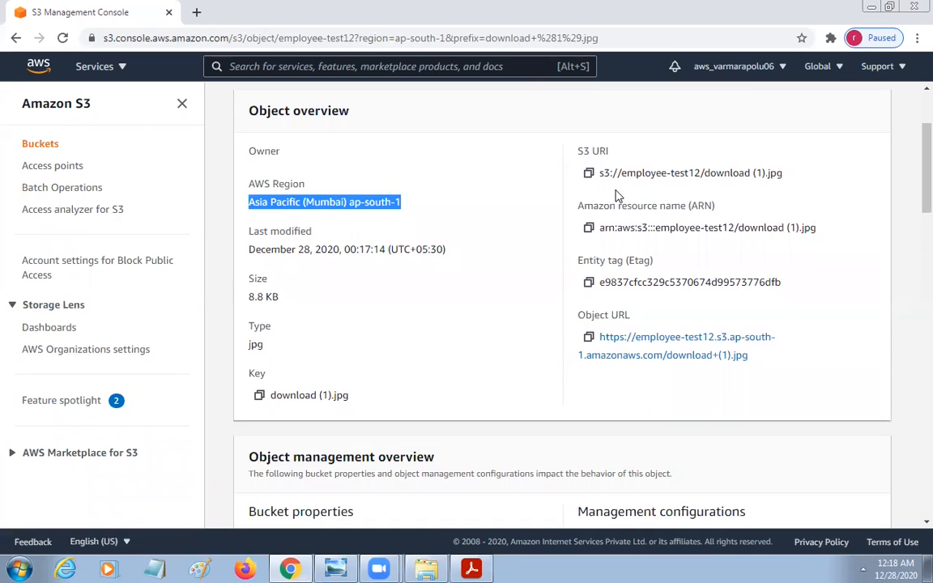
Examine the remaining properties of download (1).jpg, including versioning, storage class, encryption, tags, metadata and Object Lock
scroll(570, 384, "down", 4)
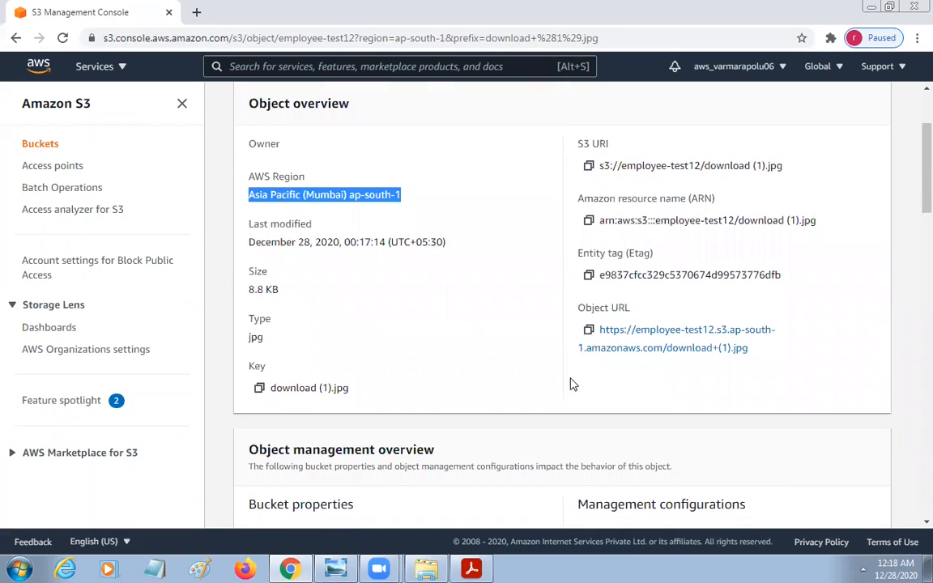
scroll(486, 363, "down", 1)
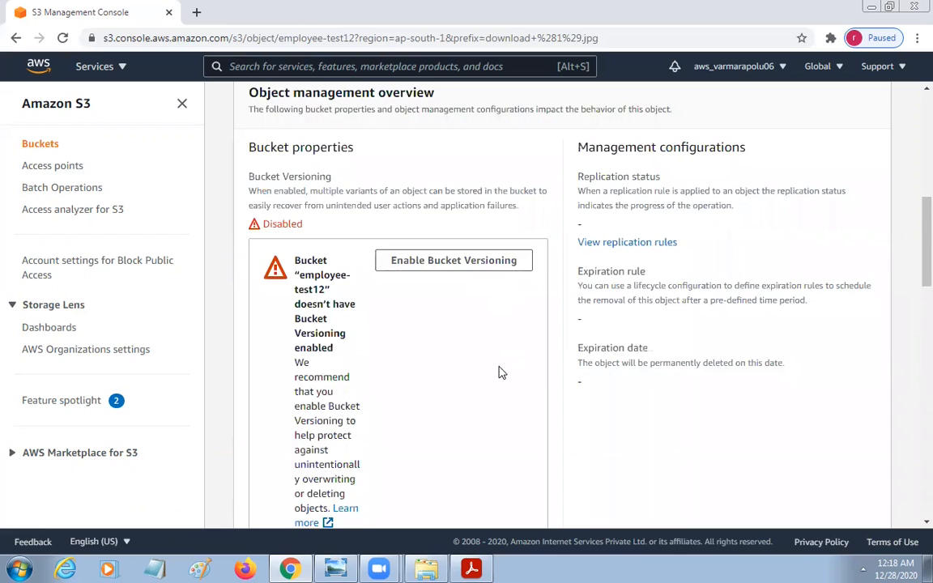
scroll(500, 372, "up", 2)
scroll(511, 379, "down", 2)
scroll(523, 386, "down", 3)
scroll(522, 386, "up", 3)
scroll(746, 437, "down", 4)
scroll(743, 442, "down", 4)
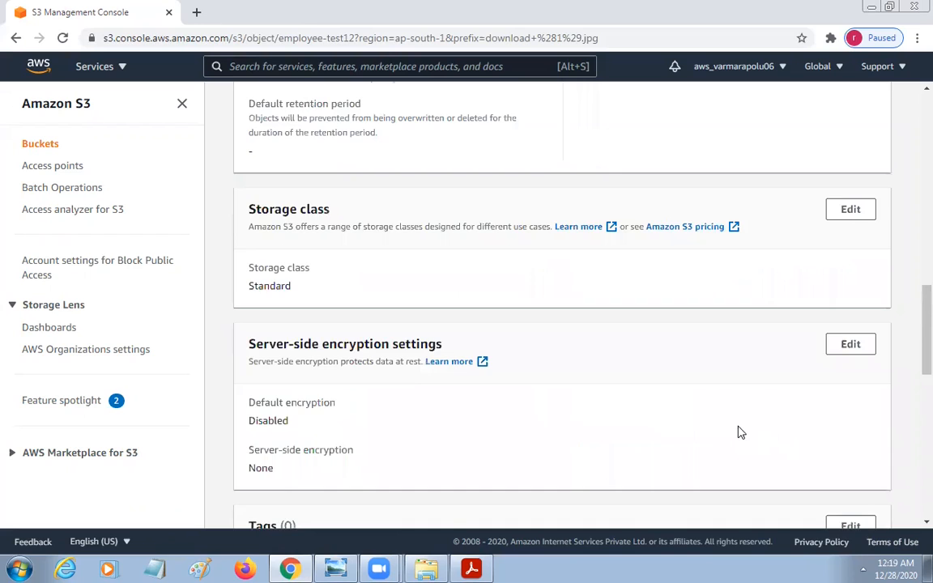
scroll(721, 442, "down", 6)
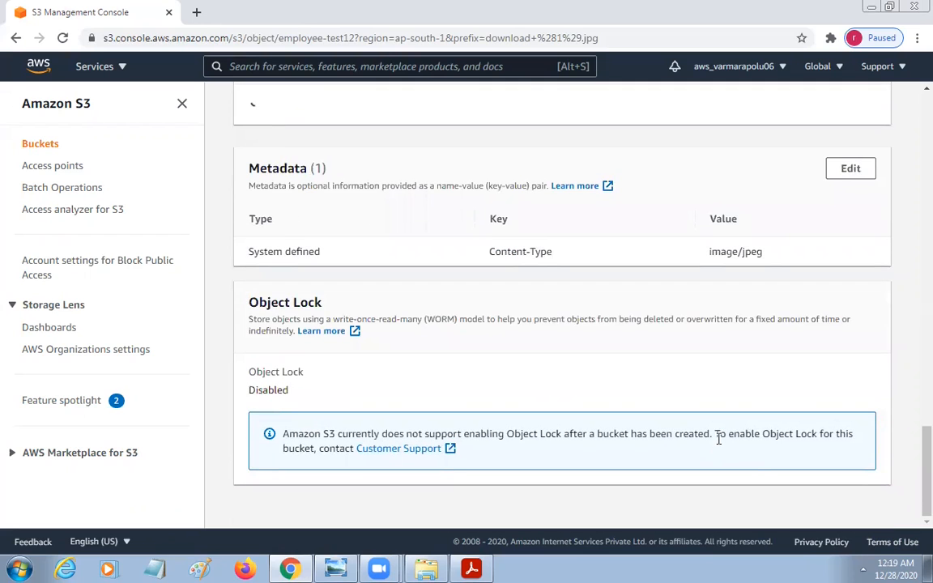
scroll(720, 445, "up", 3)
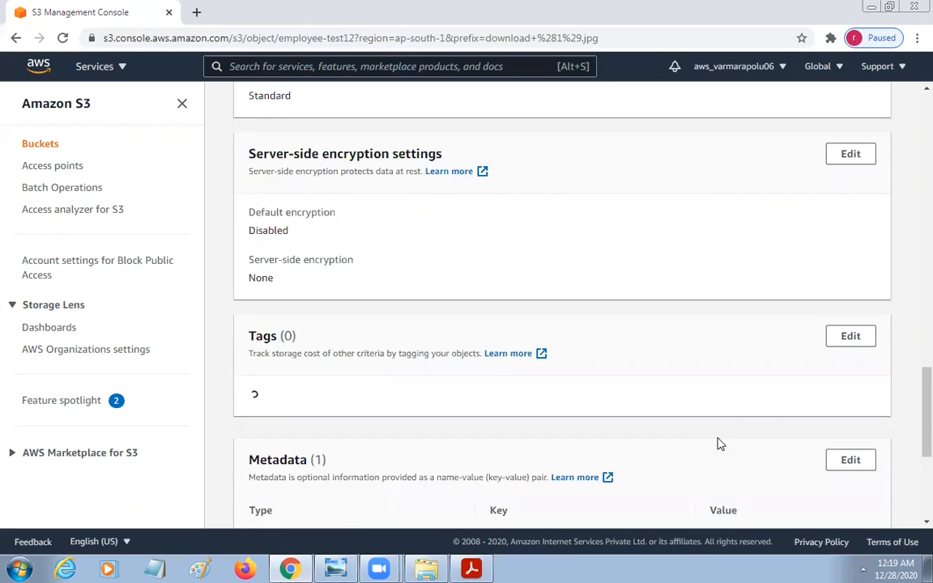
scroll(719, 438, "down", 3)
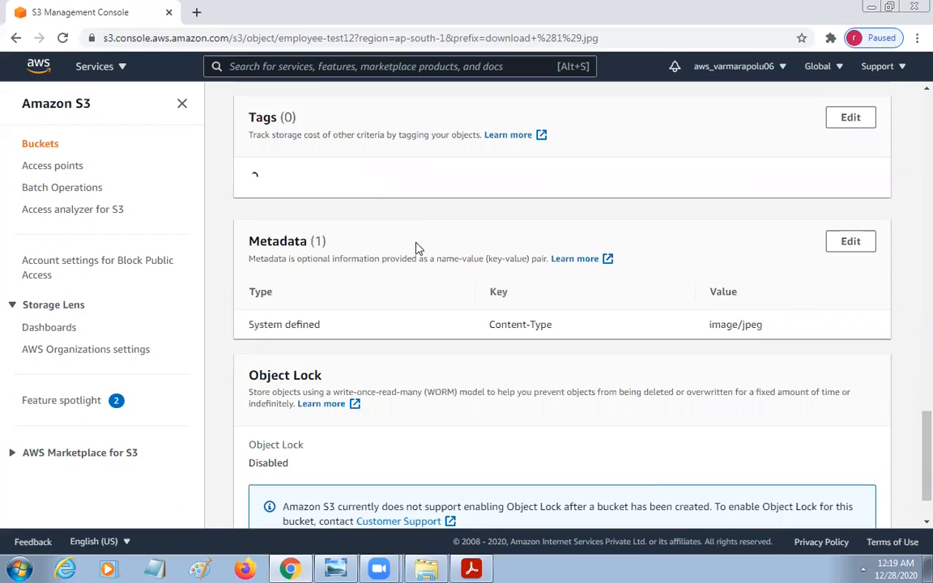
scroll(590, 354, "up", 5)
scroll(589, 354, "up", 8)
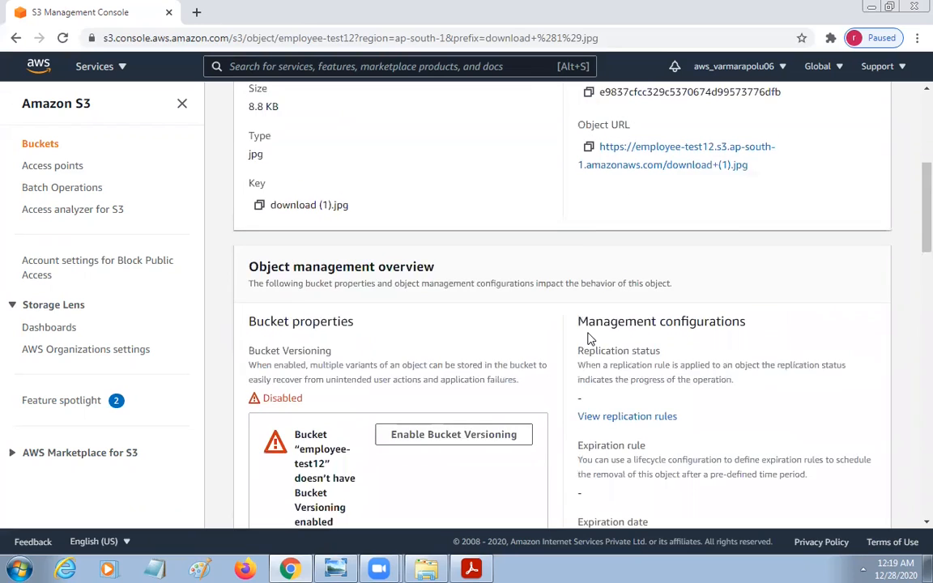
scroll(589, 348, "up", 4)
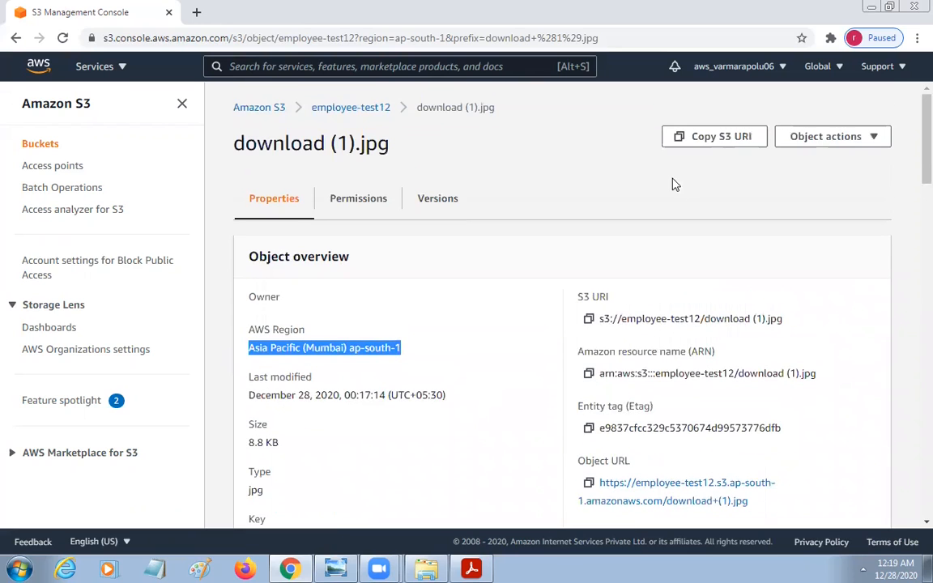
Go back to the employee-test12 bucket, start another upload and add the image des.JPG from the Desktop
left_click(341, 116)
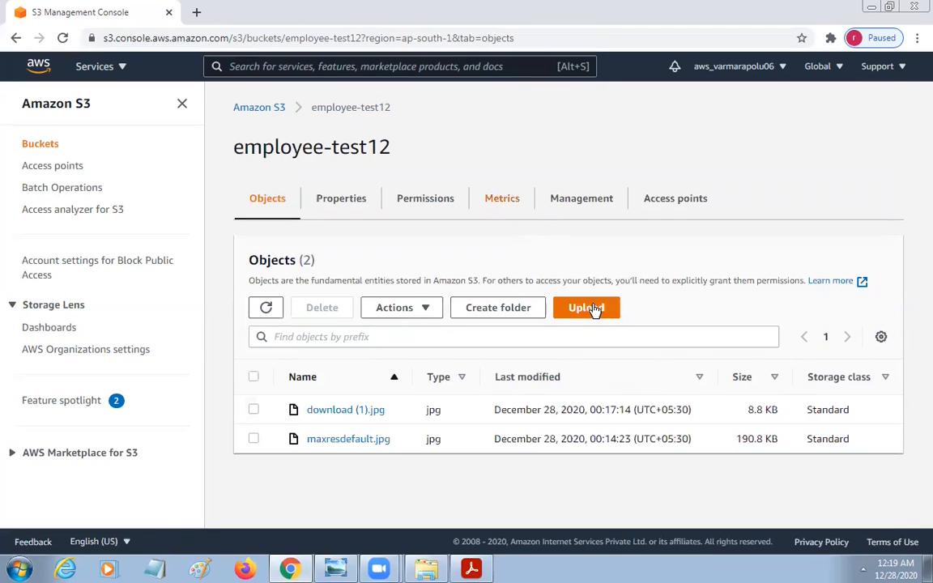
left_click(594, 315)
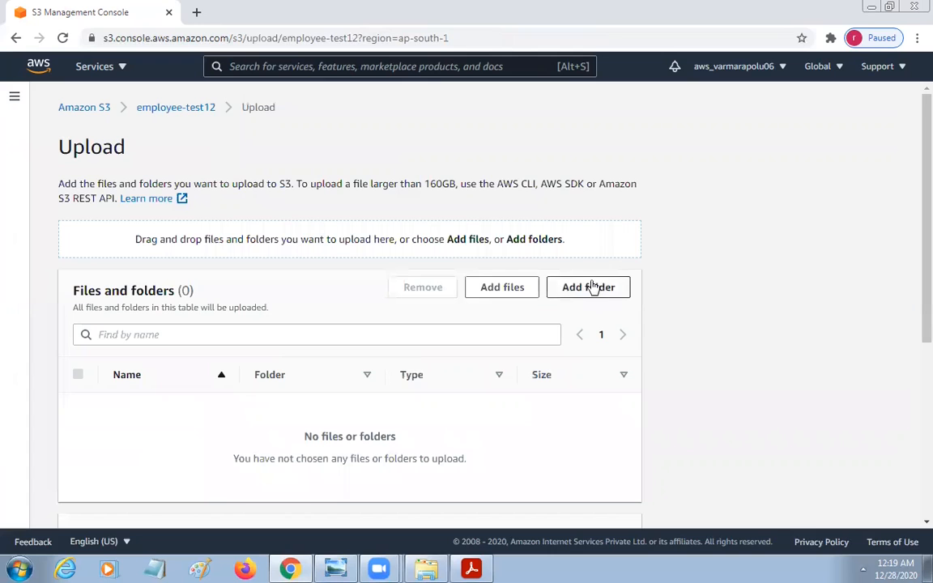
left_click(503, 289)
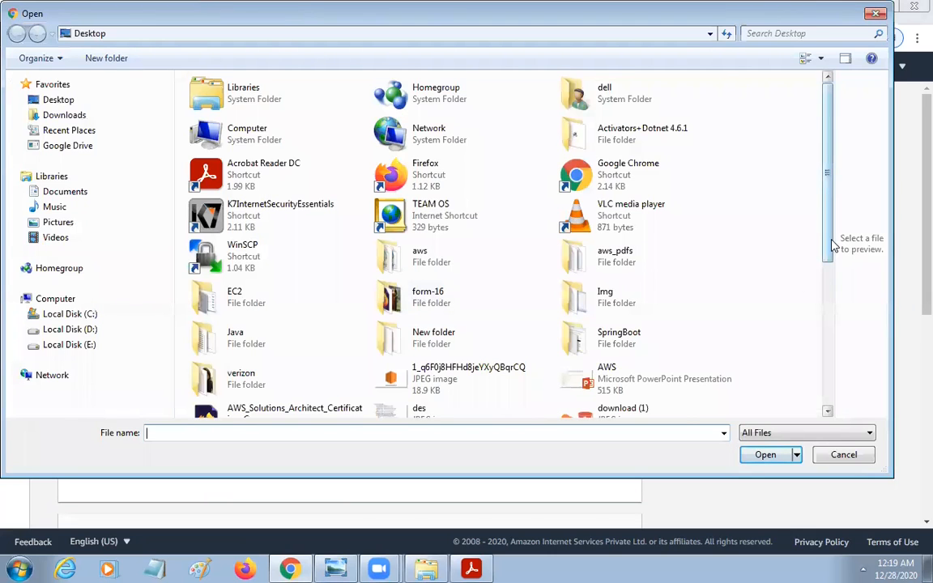
left_click_drag(830, 239, 824, 298)
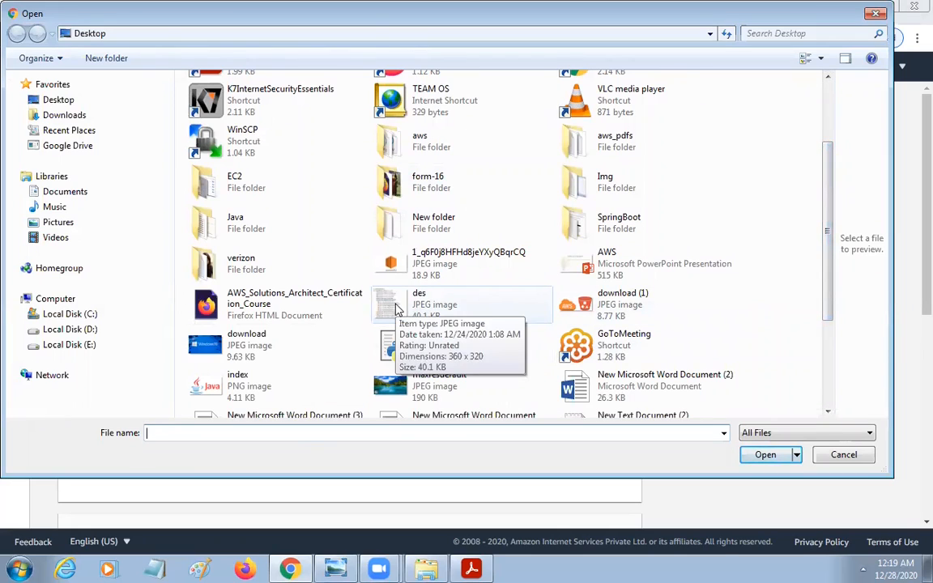
double_click(396, 308)
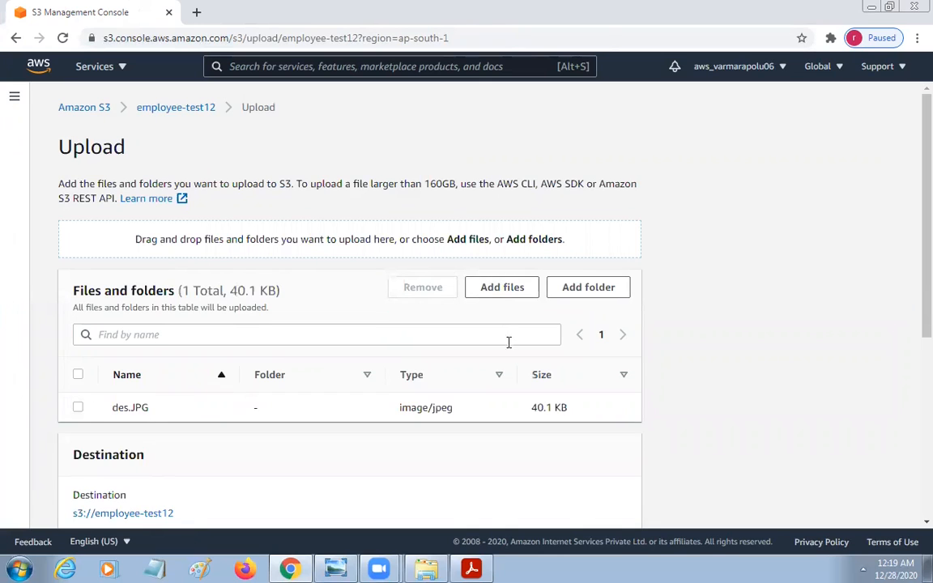
Expand the additional upload options for des.JPG and look over the table of storage classes
scroll(508, 345, "down", 3)
scroll(510, 350, "down", 1)
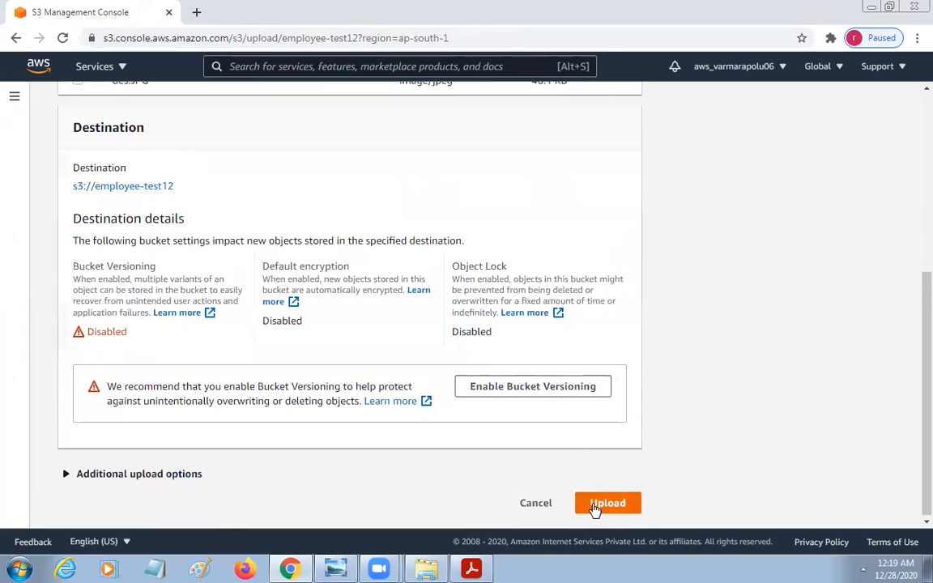
left_click(68, 478)
scroll(383, 371, "down", 5)
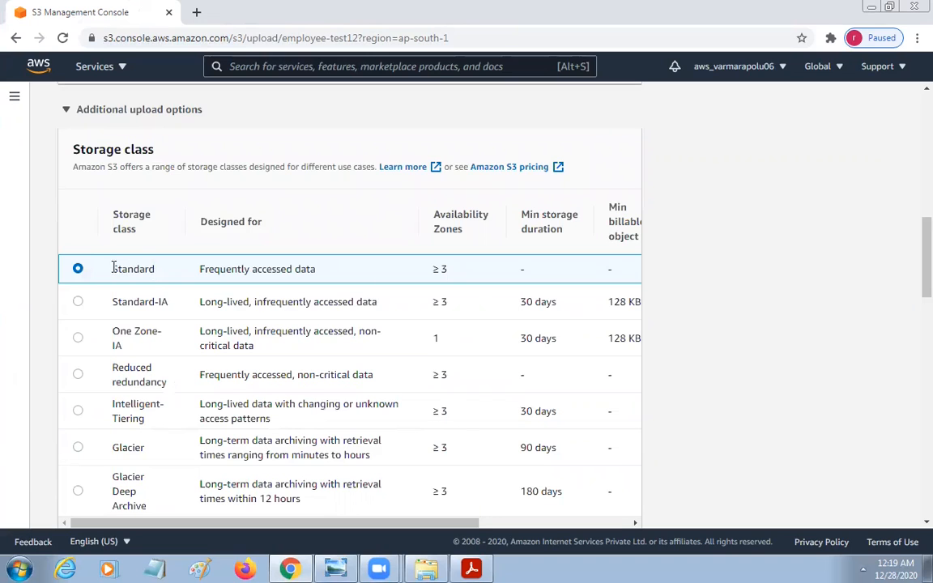
left_click_drag(99, 226, 603, 492)
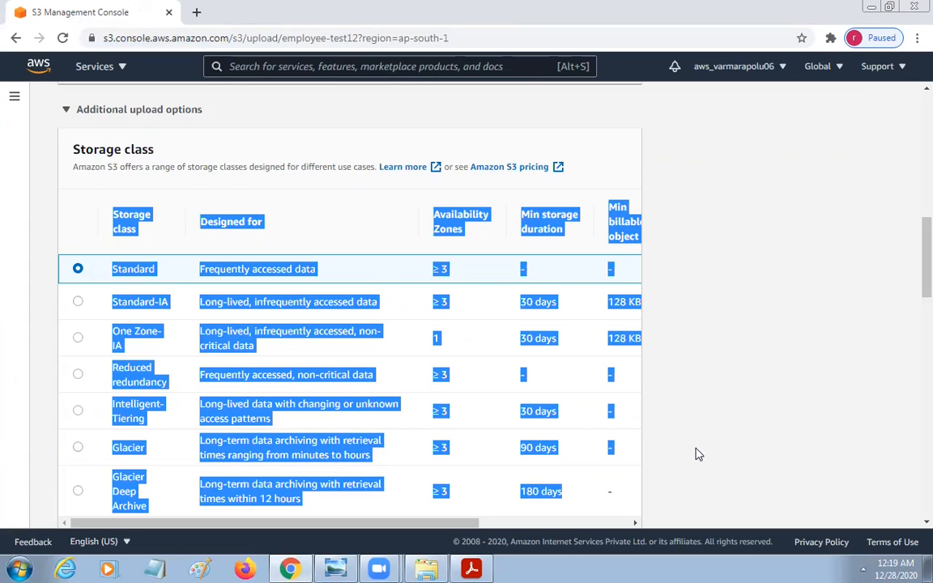
left_click(652, 408)
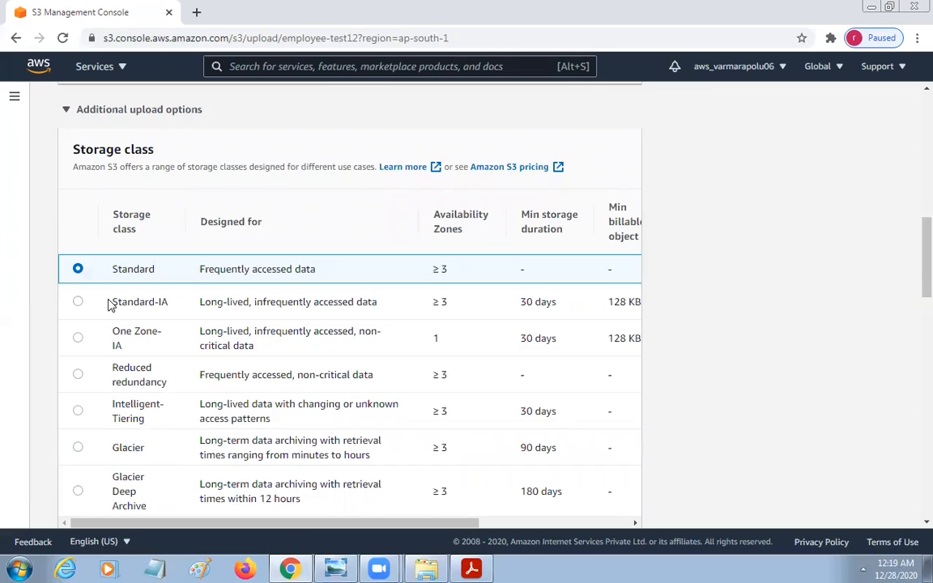
Examine the Standard storage class, checking its intended data access and its number of Availability Zones
left_click_drag(109, 269, 462, 268)
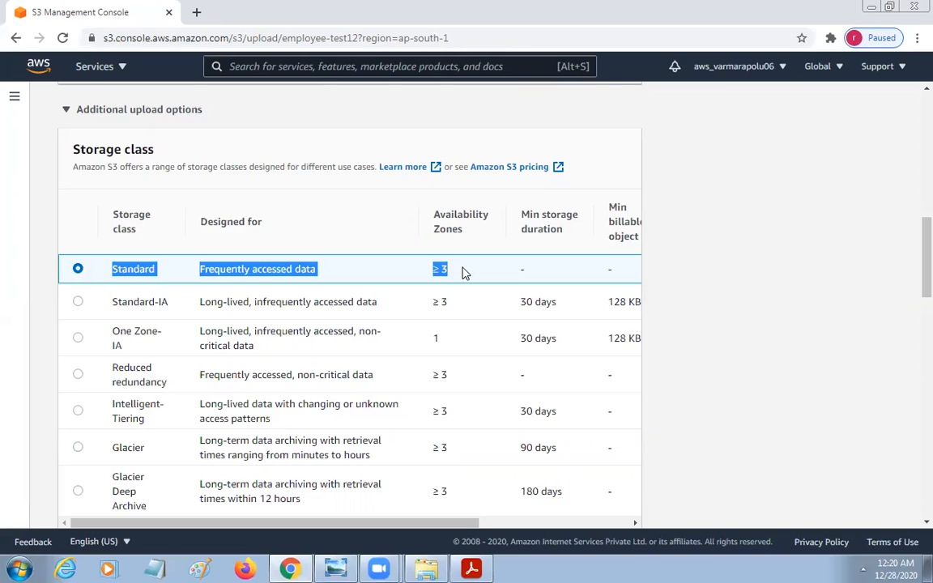
left_click(111, 269)
left_click_drag(114, 269, 324, 283)
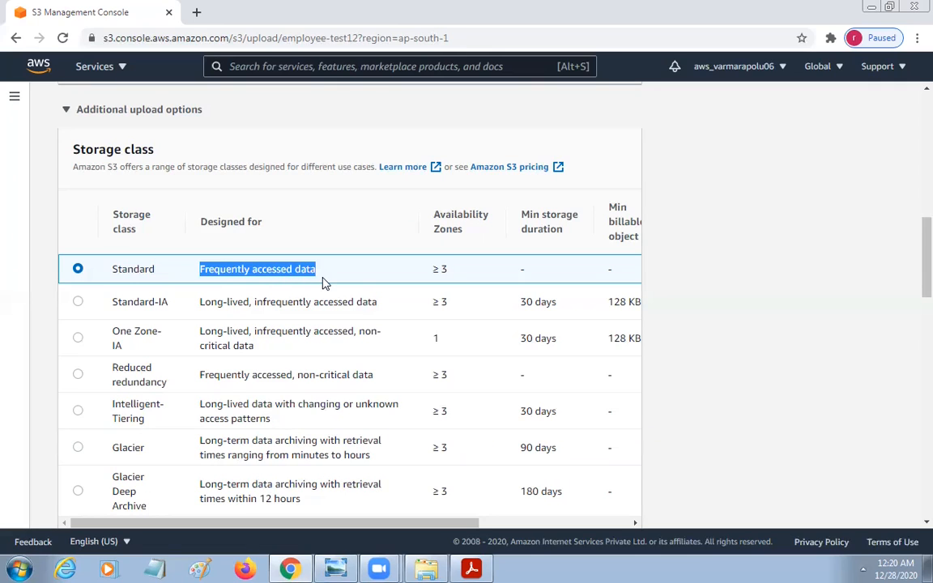
left_click_drag(435, 215, 476, 241)
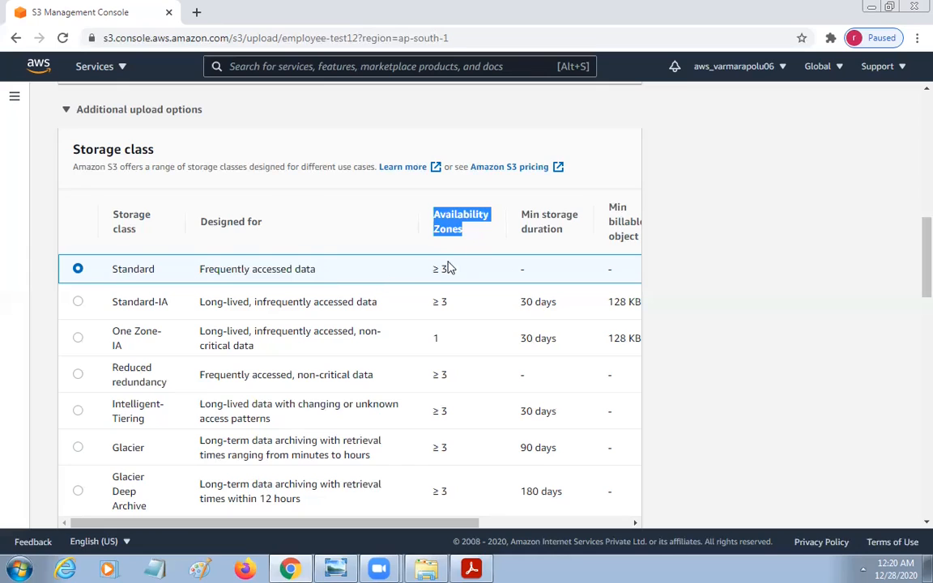
left_click_drag(431, 270, 455, 277)
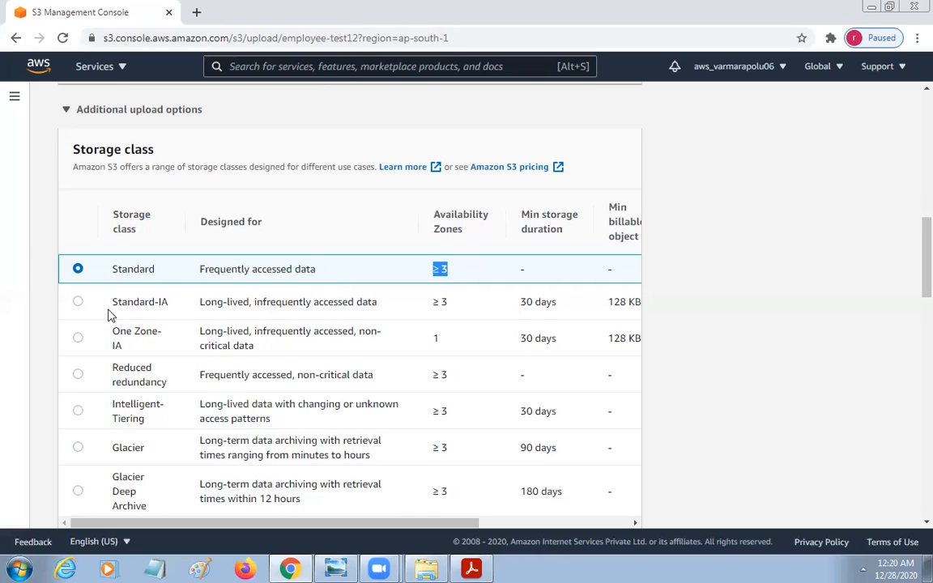
Compare the Standard-IA storage class with Standard by intended access frequency and Availability Zones
left_click_drag(107, 302, 179, 308)
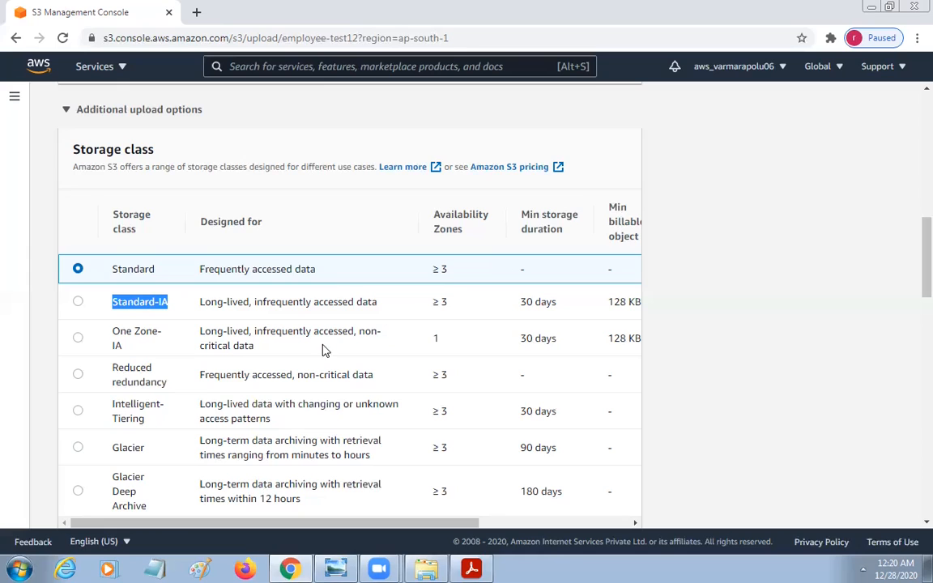
left_click_drag(432, 302, 454, 306)
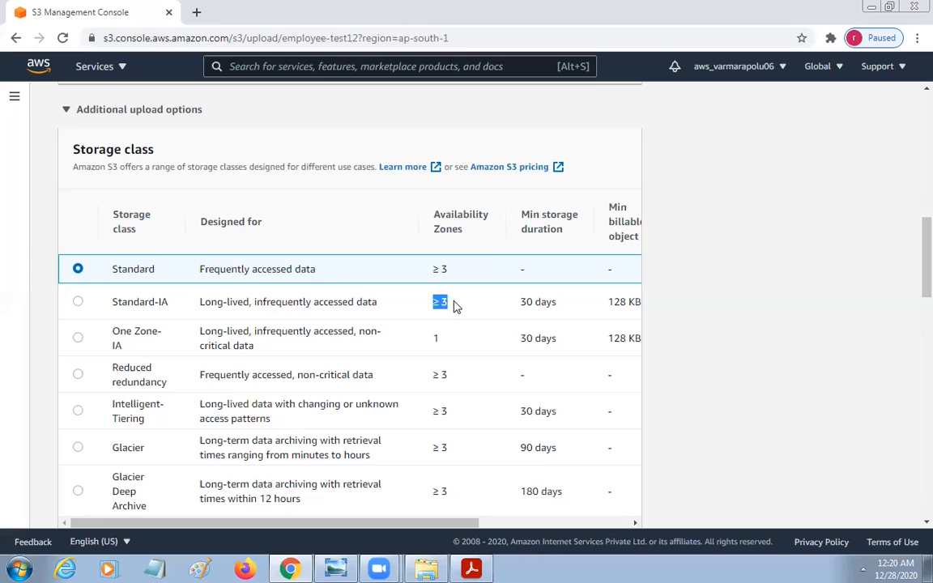
left_click_drag(433, 270, 455, 272)
left_click_drag(253, 303, 382, 306)
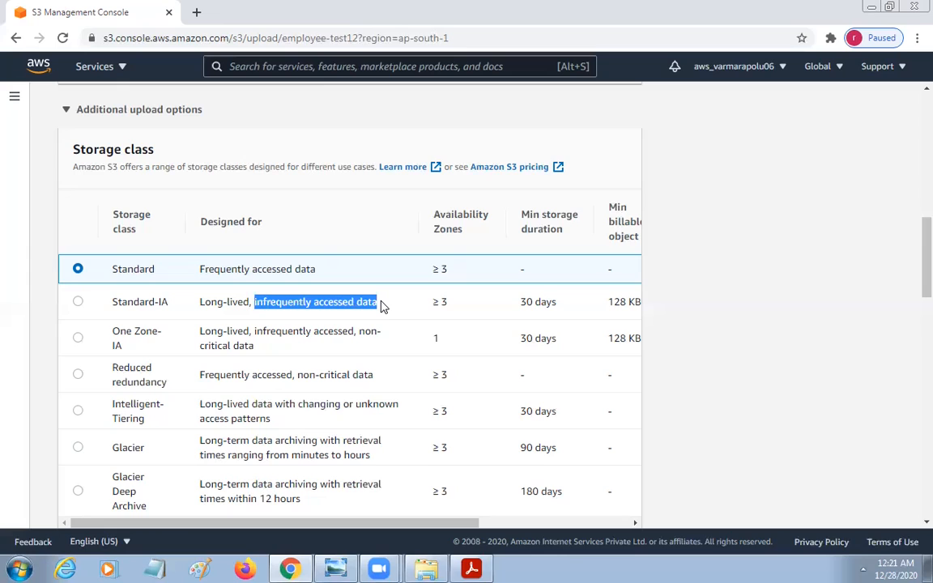
left_click_drag(200, 270, 322, 279)
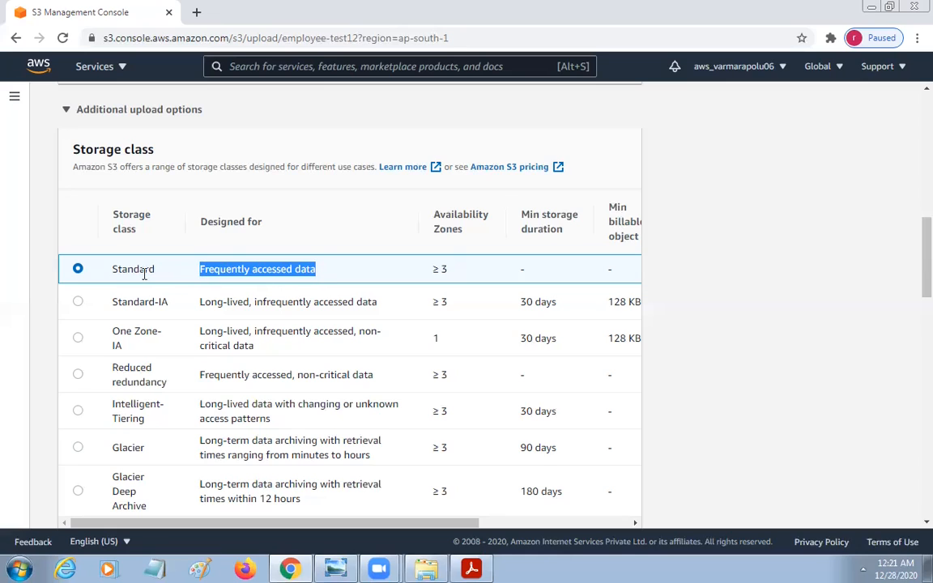
left_click_drag(112, 270, 152, 269)
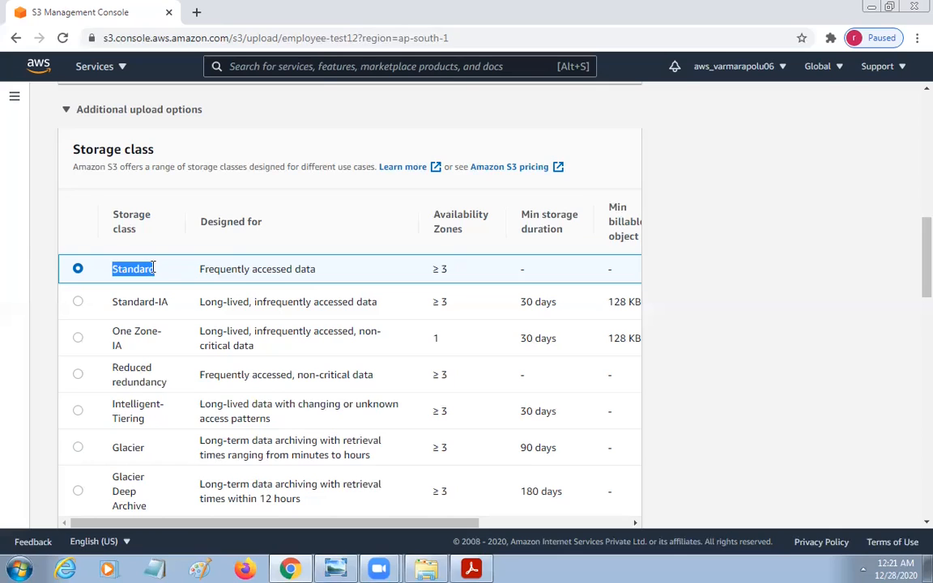
left_click(153, 269)
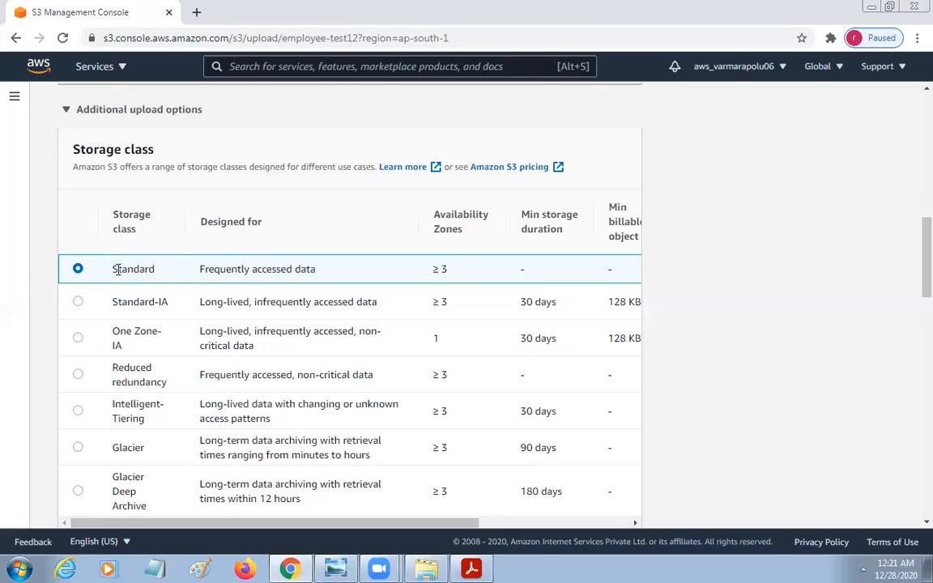
left_click_drag(114, 268, 155, 269)
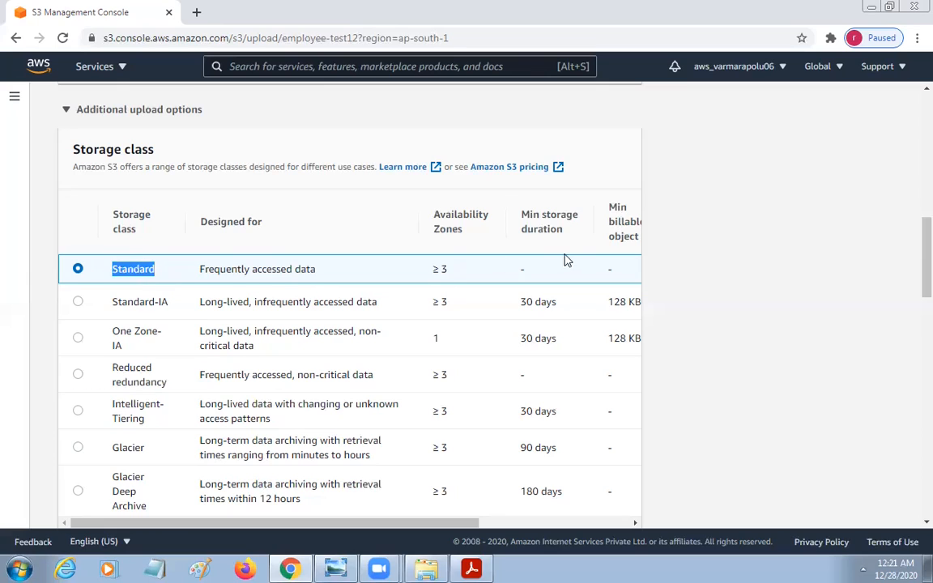
left_click_drag(432, 270, 452, 272)
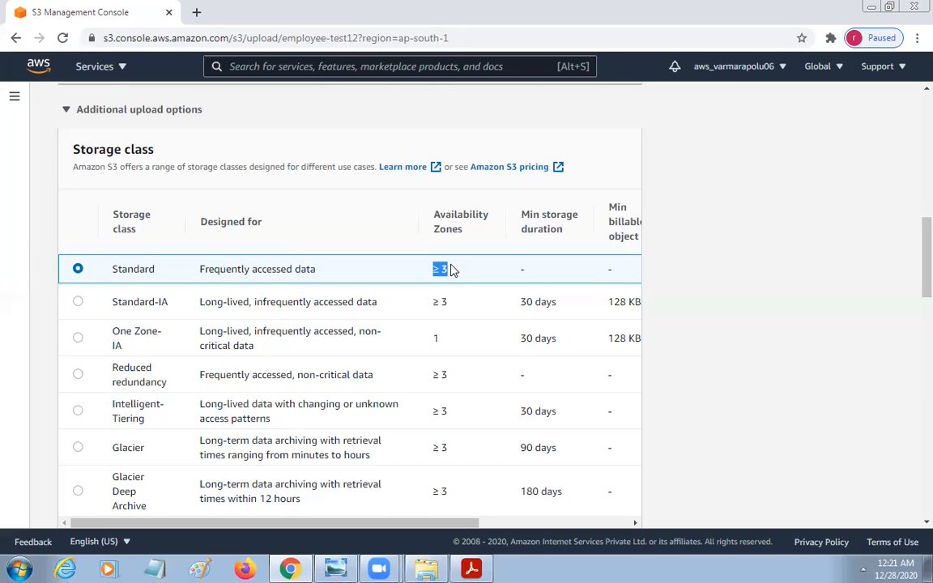
Compare the One Zone-IA storage class with Standard and Standard-IA by intended access frequency and Availability Zones
left_click(446, 265)
double_click(445, 268)
left_click_drag(200, 303, 397, 311)
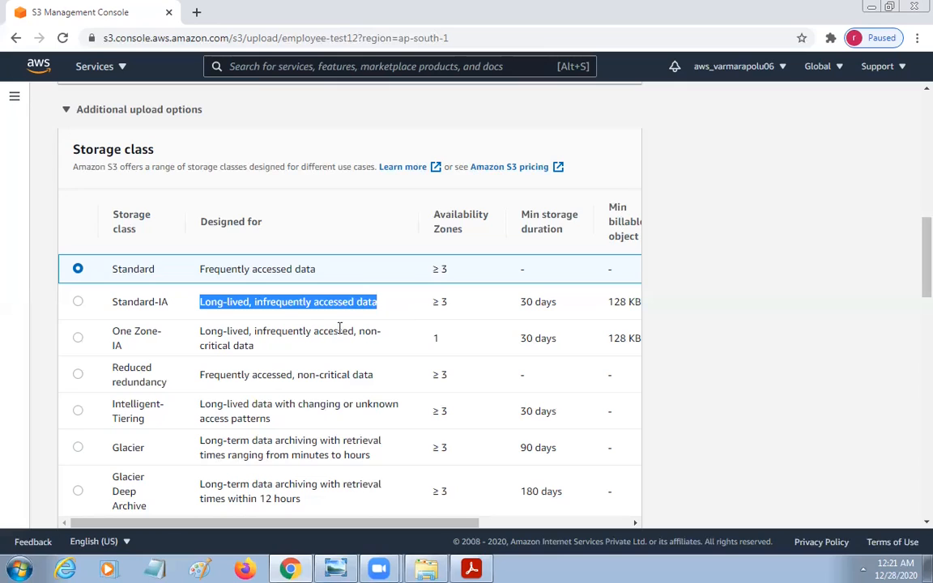
double_click(120, 333)
left_click_drag(141, 338, 273, 339)
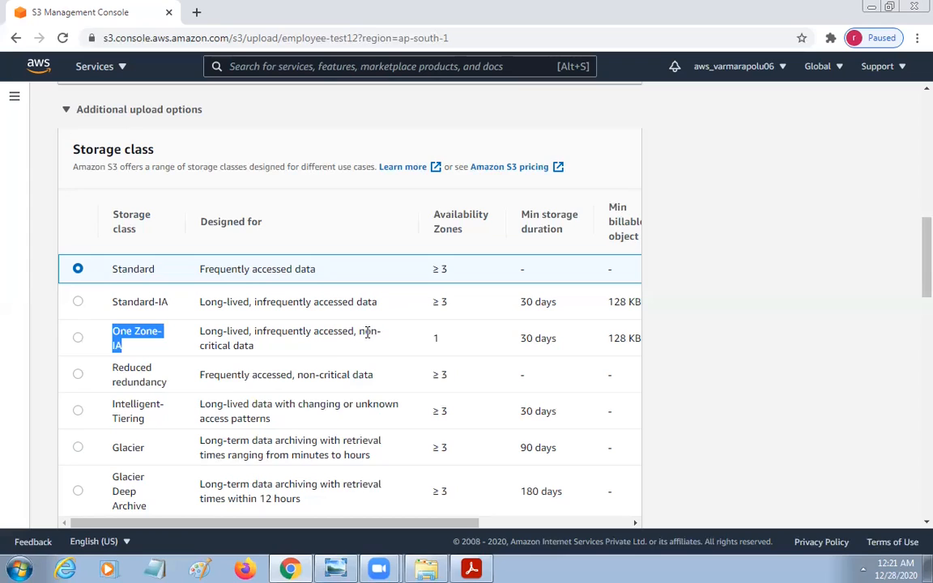
double_click(435, 338)
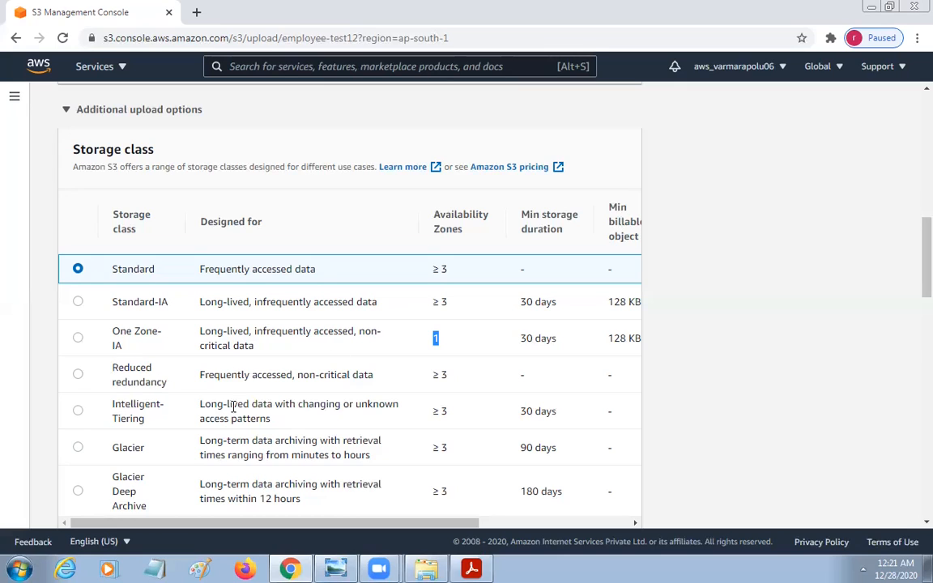
Examine the Glacier storage class, checking its intended archiving use and minimum storage duration
left_click(112, 451)
left_click_drag(111, 451, 148, 452)
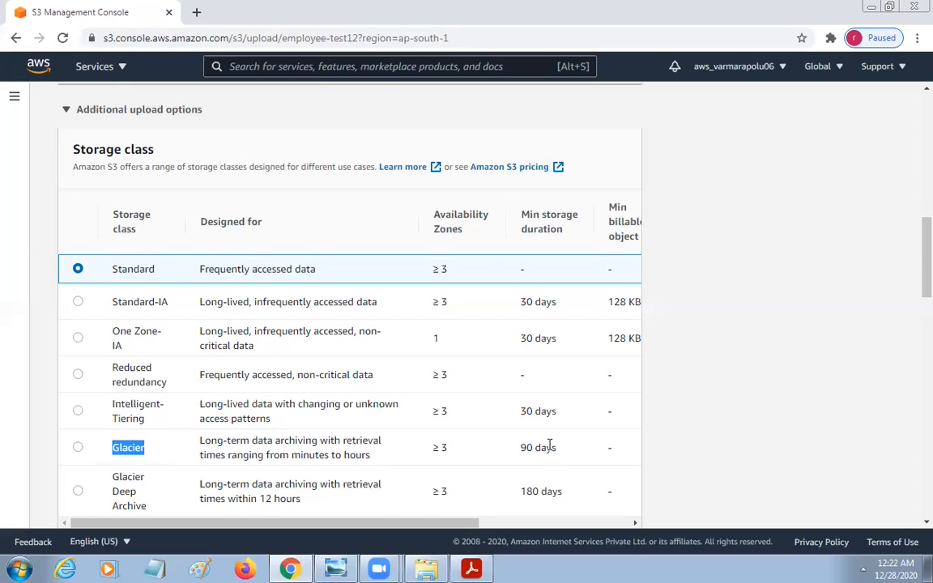
scroll(535, 425, "down", 3)
scroll(501, 356, "up", 2)
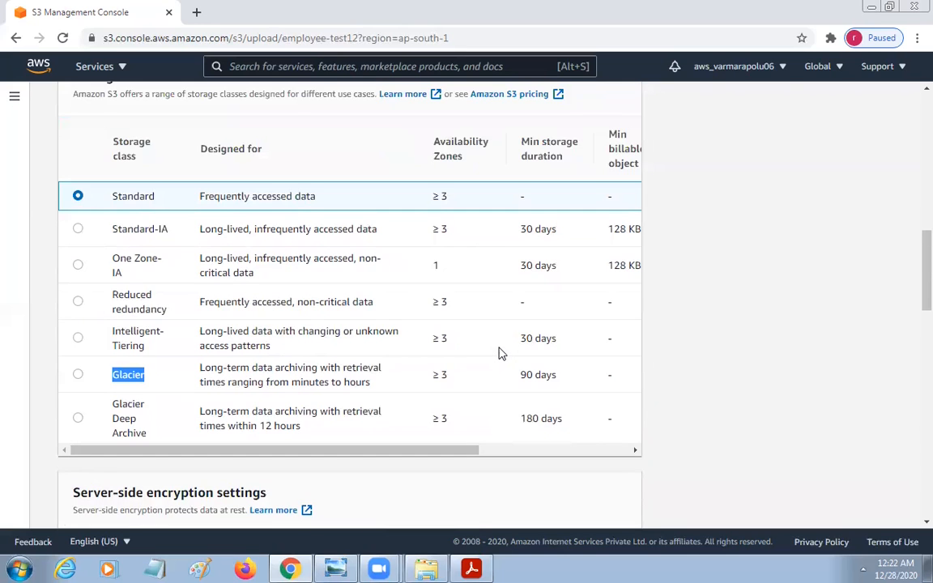
scroll(499, 353, "up", 3)
scroll(488, 387, "down", 2)
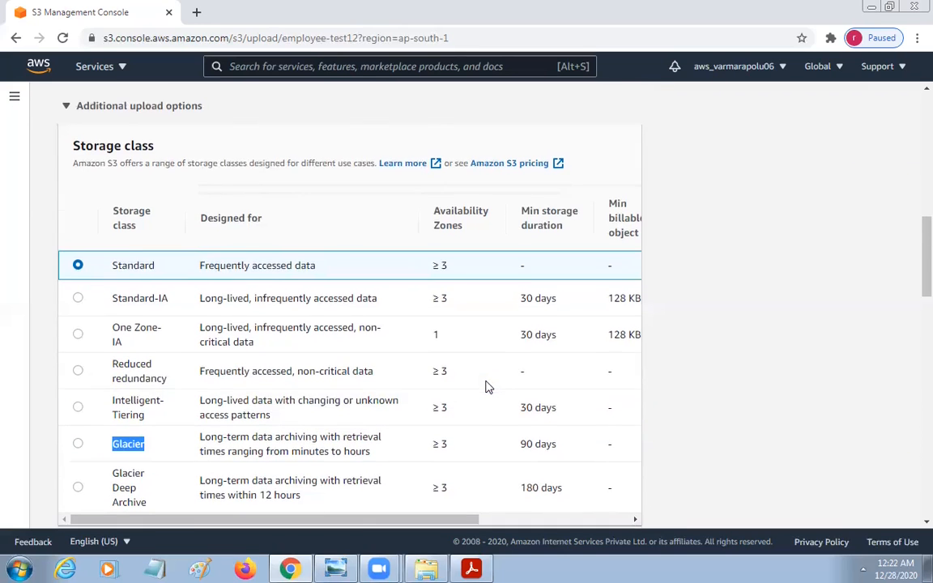
Review the minimum billable object size, monitoring fee and retrieval fee columns of the storage class table
scroll(486, 383, "down", 3)
left_click_drag(451, 310, 601, 320)
scroll(607, 408, "up", 2)
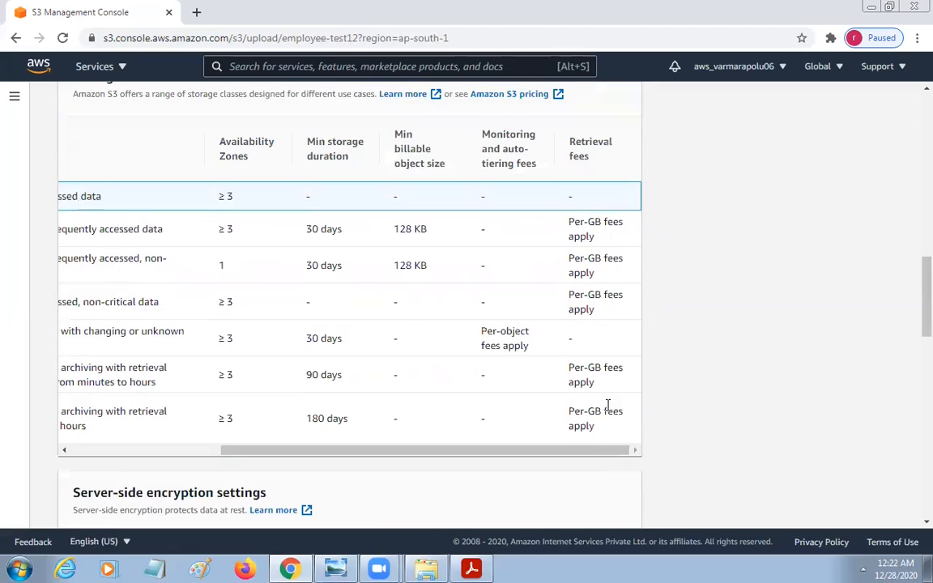
left_click_drag(581, 450, 482, 449)
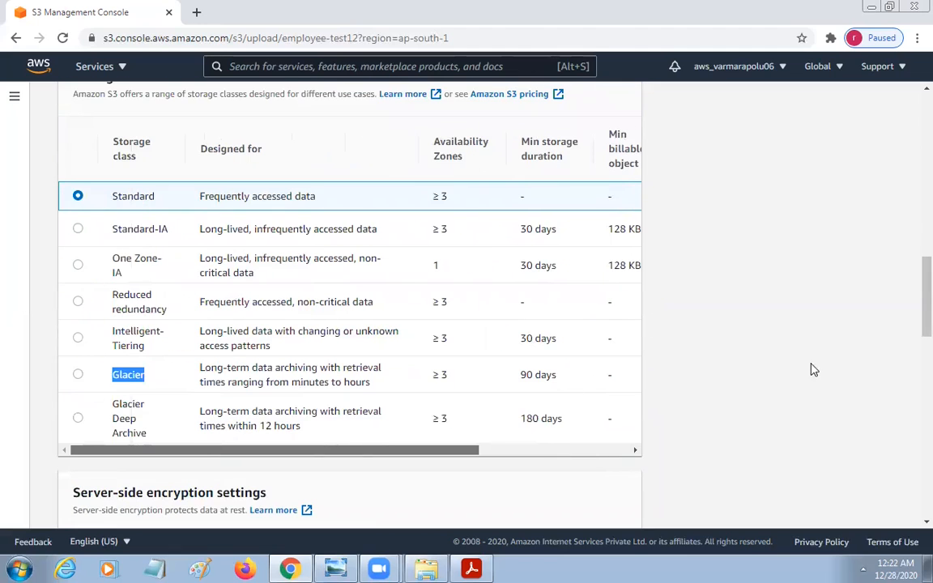
Upload des.JPG with the Standard storage class and the other default options, and return to the bucket's object list
scroll(729, 405, "down", 3)
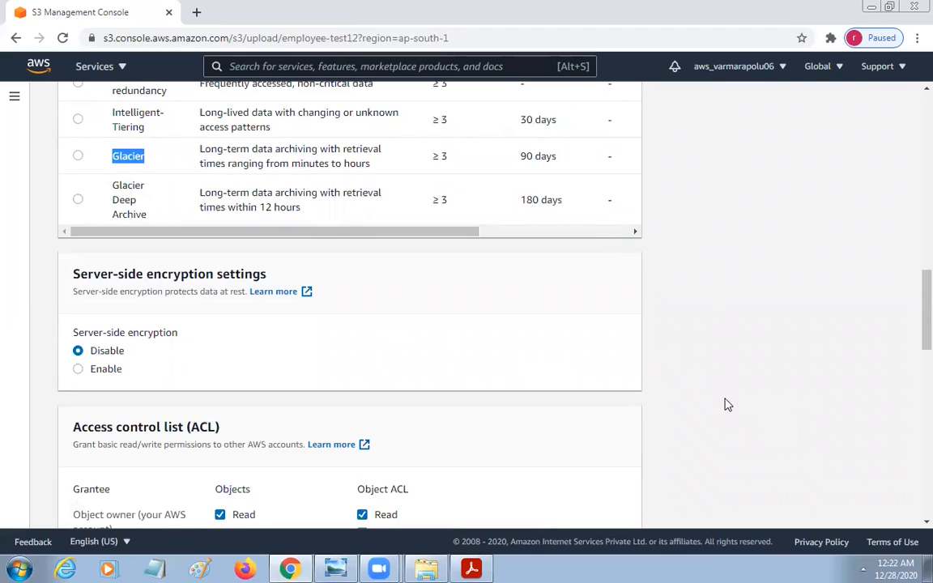
scroll(725, 402, "down", 6)
scroll(717, 397, "down", 3)
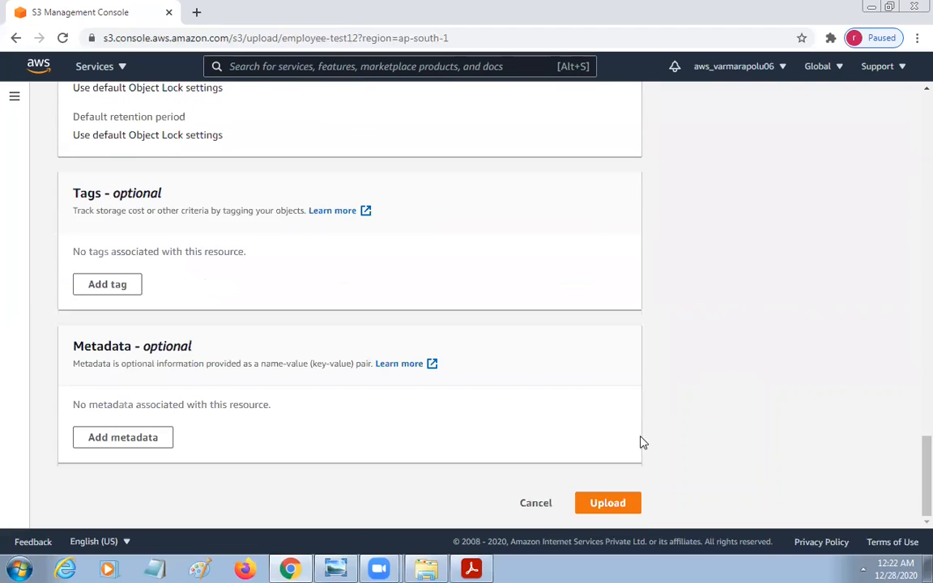
left_click(609, 504)
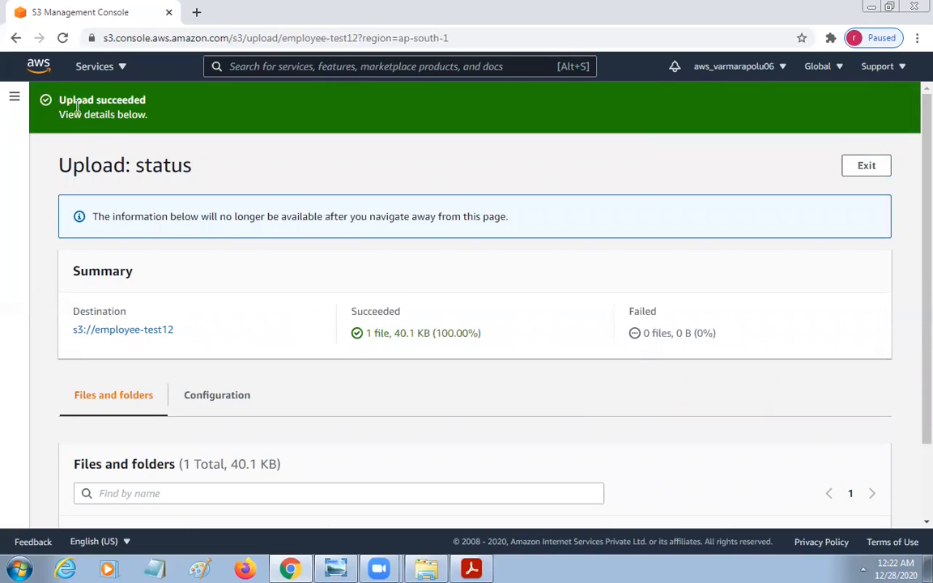
left_click(879, 164)
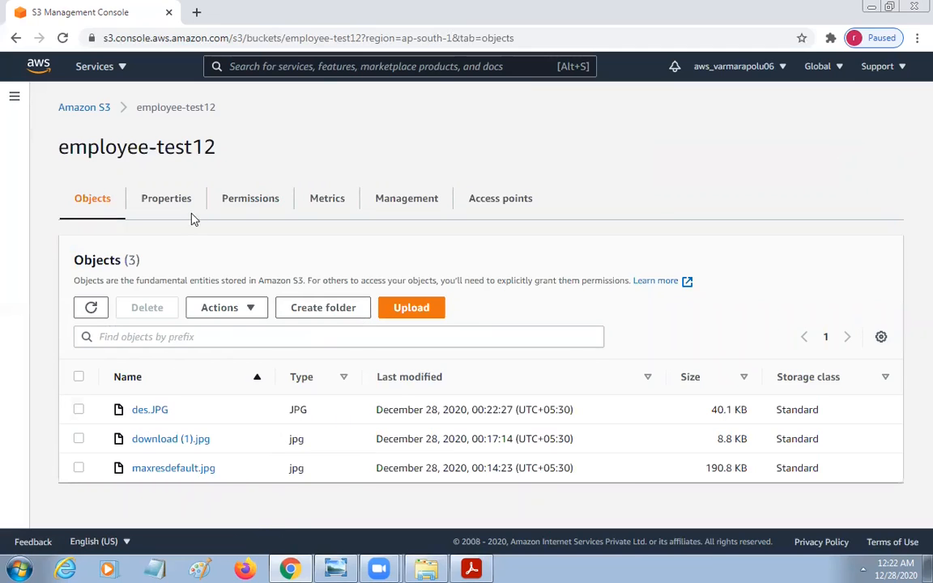
Check the objects listed in the employee-test12 bucket and go back to the overview of all buckets
left_click_drag(106, 403, 218, 473)
left_click_drag(55, 137, 240, 158)
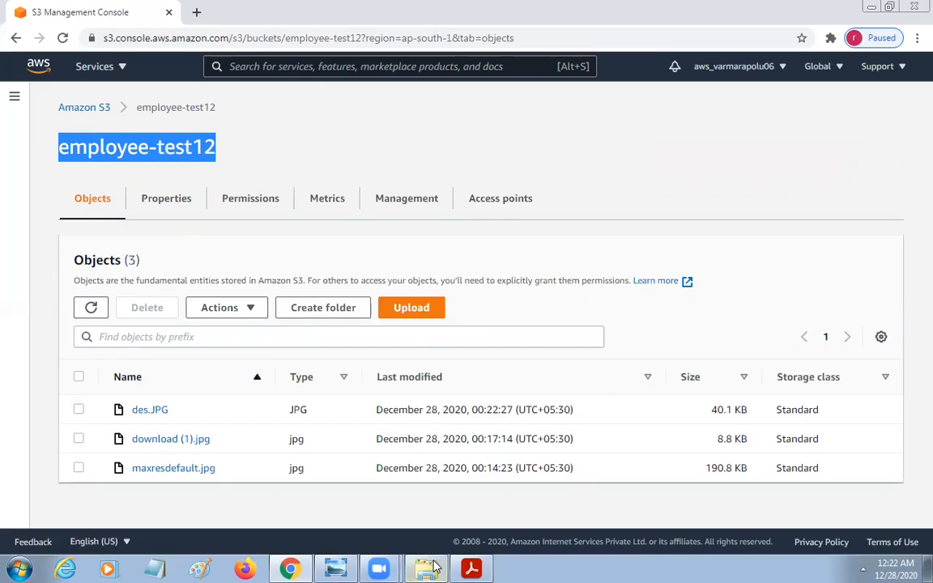
left_click(83, 111)
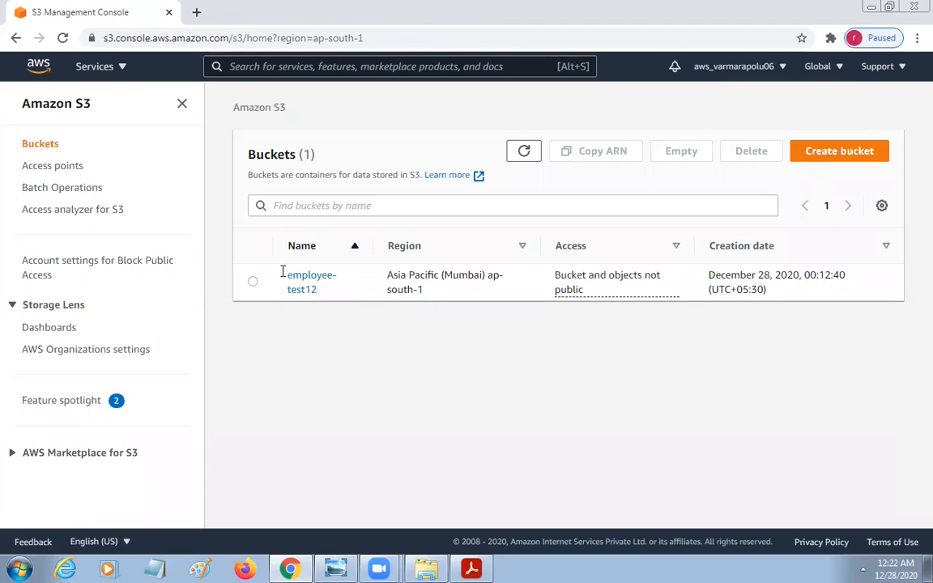
left_click_drag(286, 272, 338, 298)
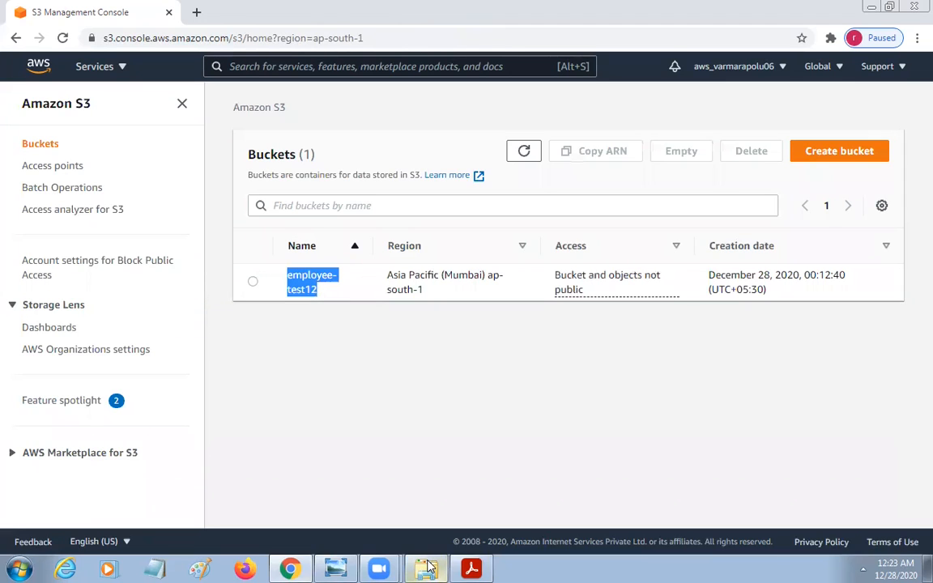
Switch to the S3 presentation in Adobe Acrobat Reader and read the bucket limit per account under "S3 – Hierarchy and limits"
left_click(471, 569)
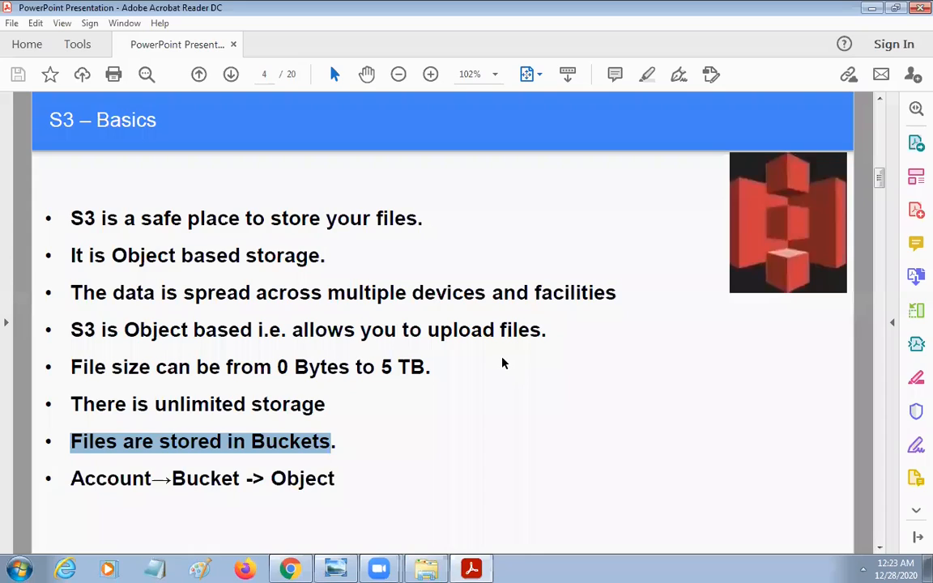
scroll(503, 364, "down", 5)
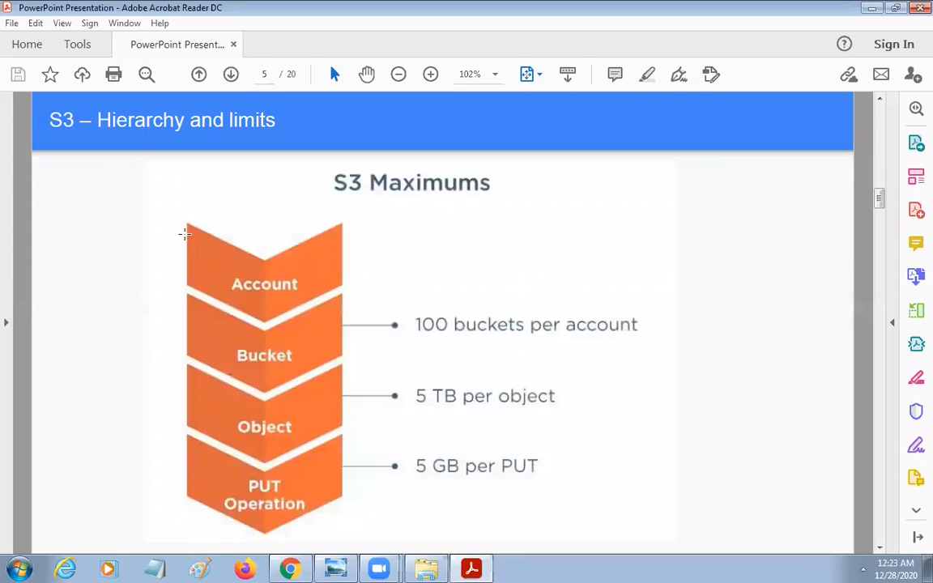
left_click(471, 382)
left_click(432, 329)
left_click_drag(626, 331, 658, 333)
left_click(610, 372)
left_click(468, 297)
Mark out the limits per object and per PUT operation on the S3 Maximums diagram
left_click_drag(406, 374, 582, 415)
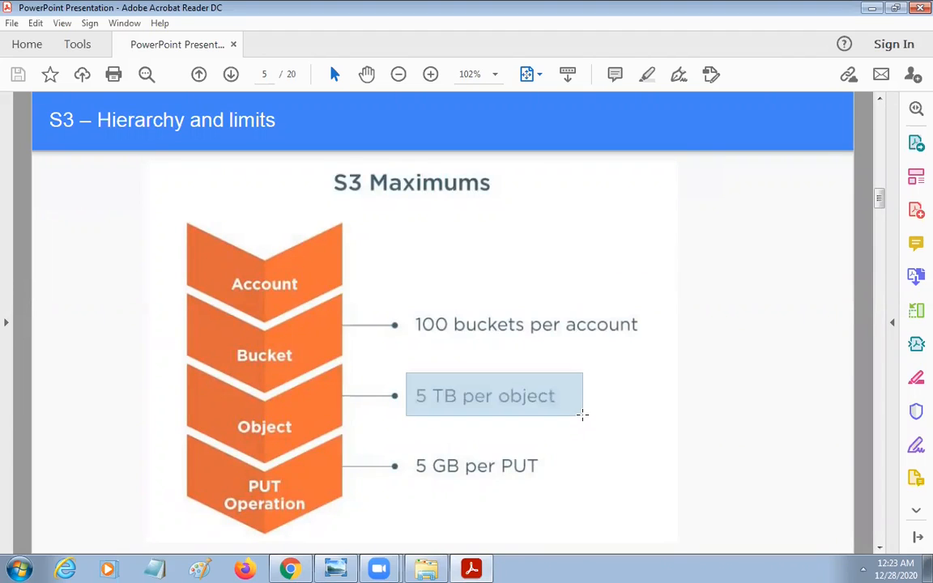
left_click_drag(582, 414, 583, 415)
left_click_drag(391, 442, 588, 478)
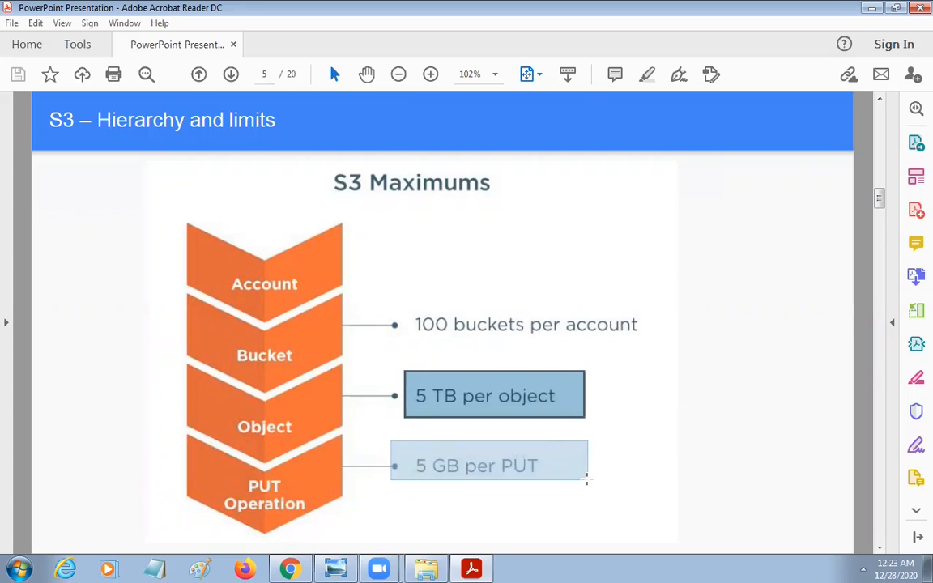